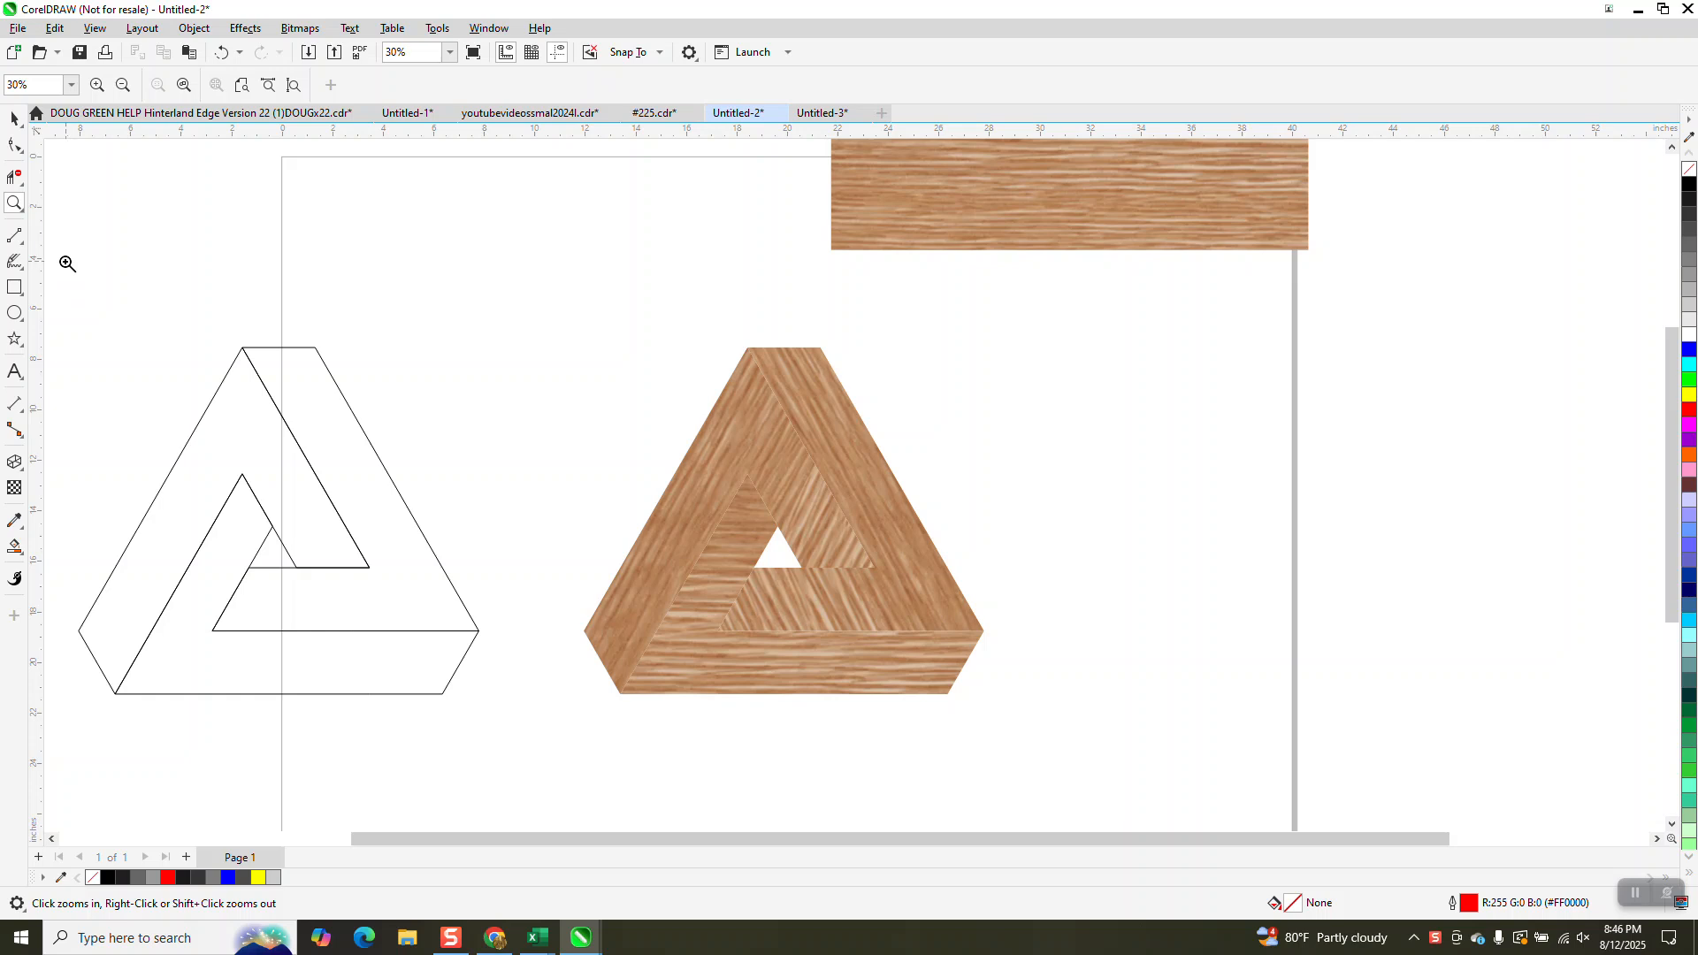
left_click(14, 117)
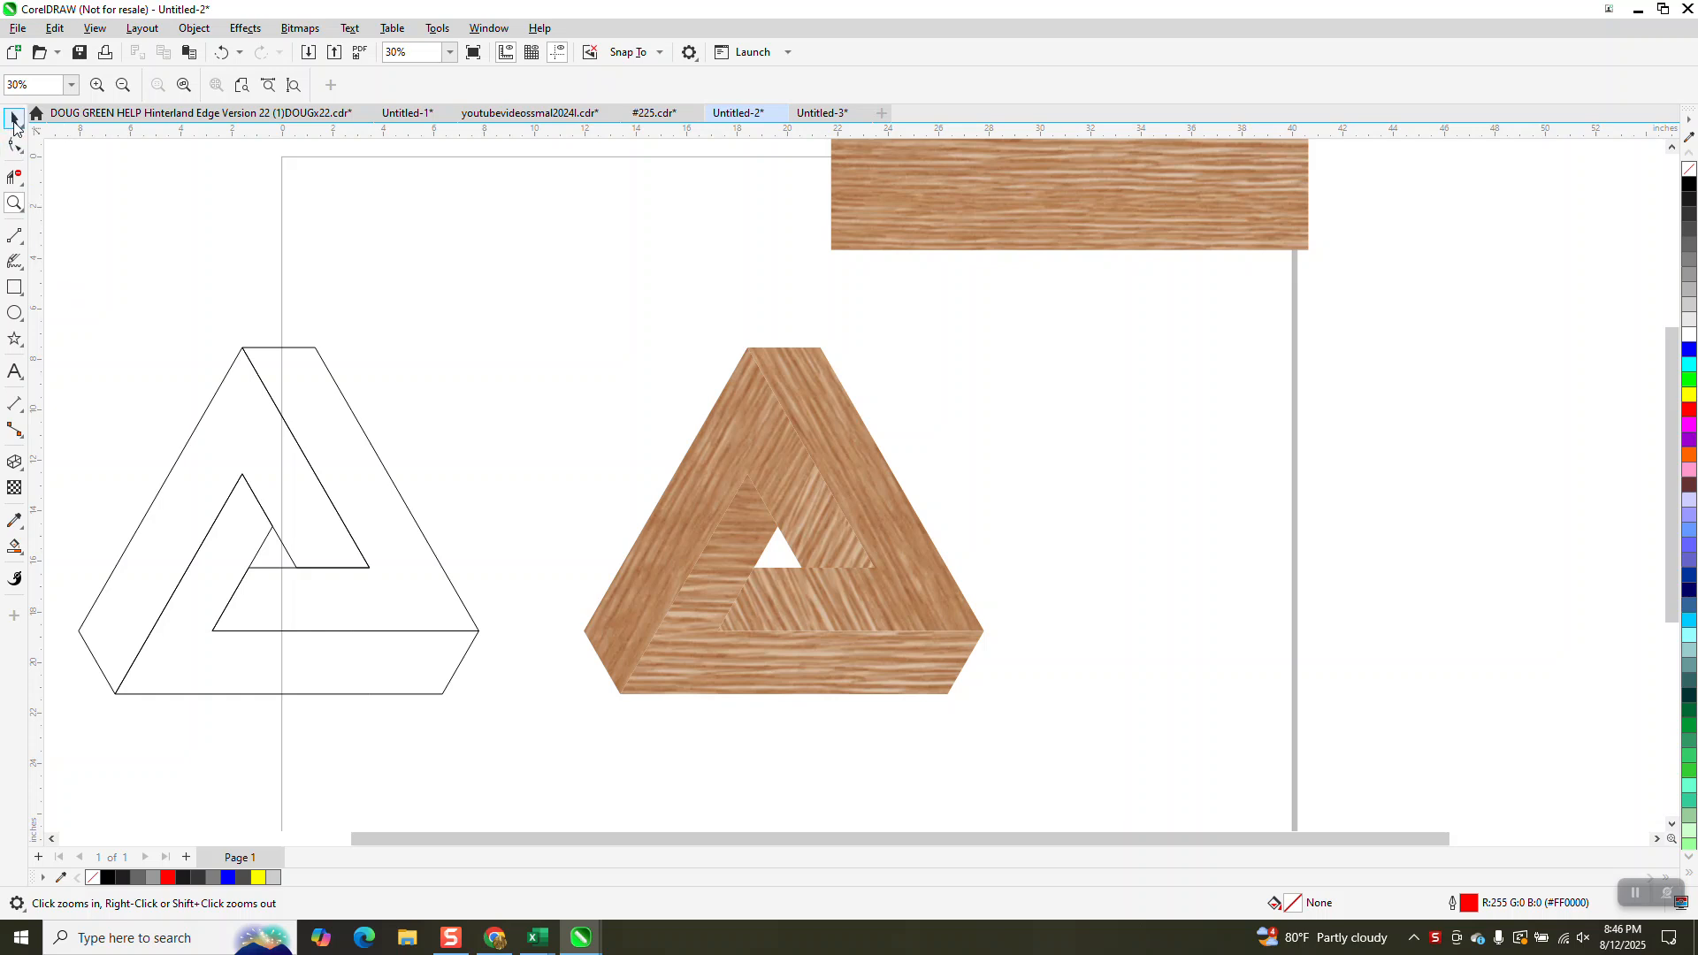
left_click(786, 681)
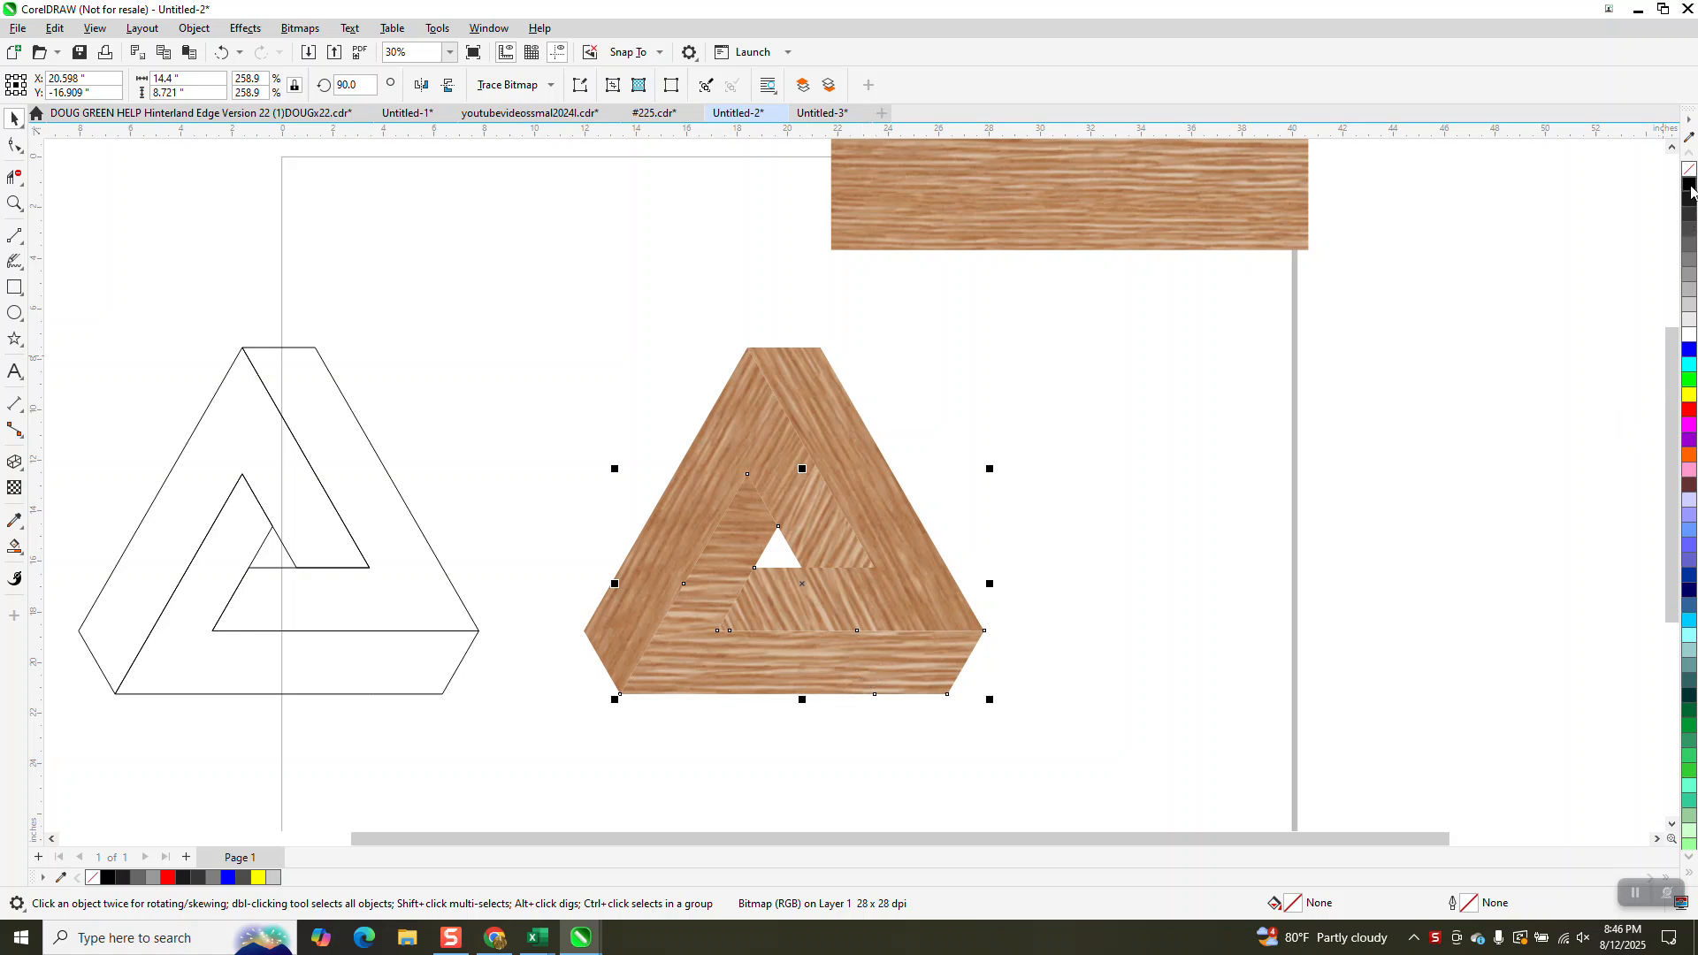
left_click(1080, 542)
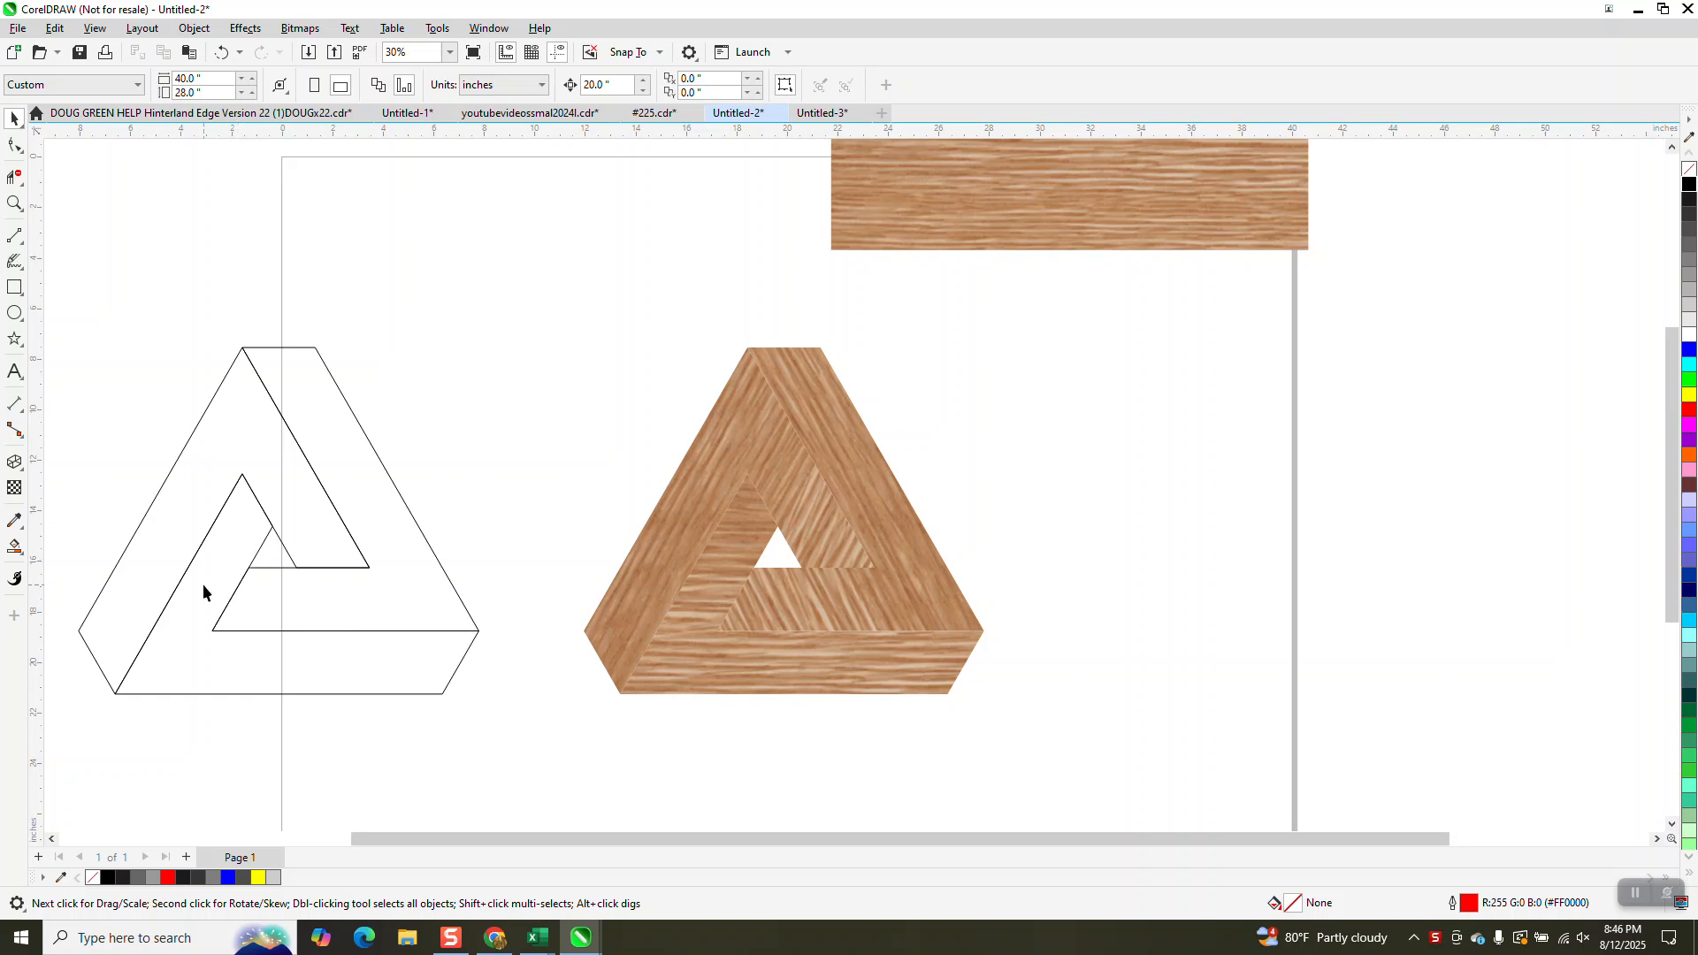
scroll(300, 436, "down", 2)
left_click_drag(294, 580, 429, 653)
key("Right")
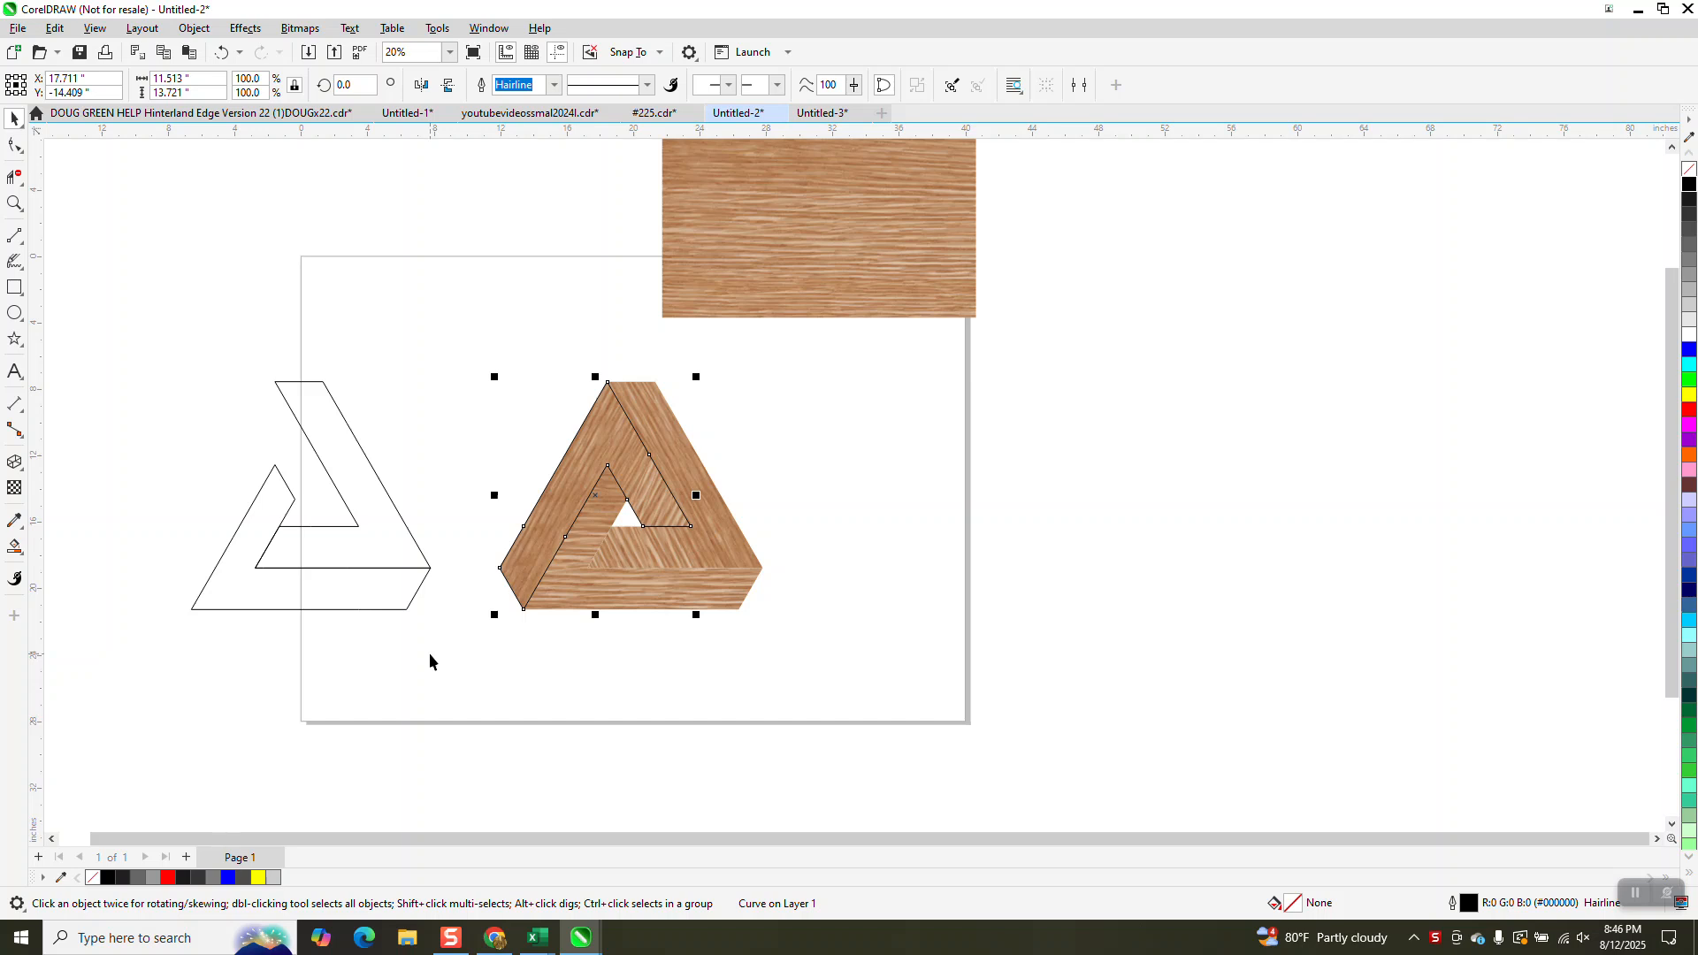
left_click(221, 52)
- Move all three outline pieces of the triangle together 40 inches right, past the wood-grain triangle
left_click_drag(92, 332, 464, 670)
key("Right")
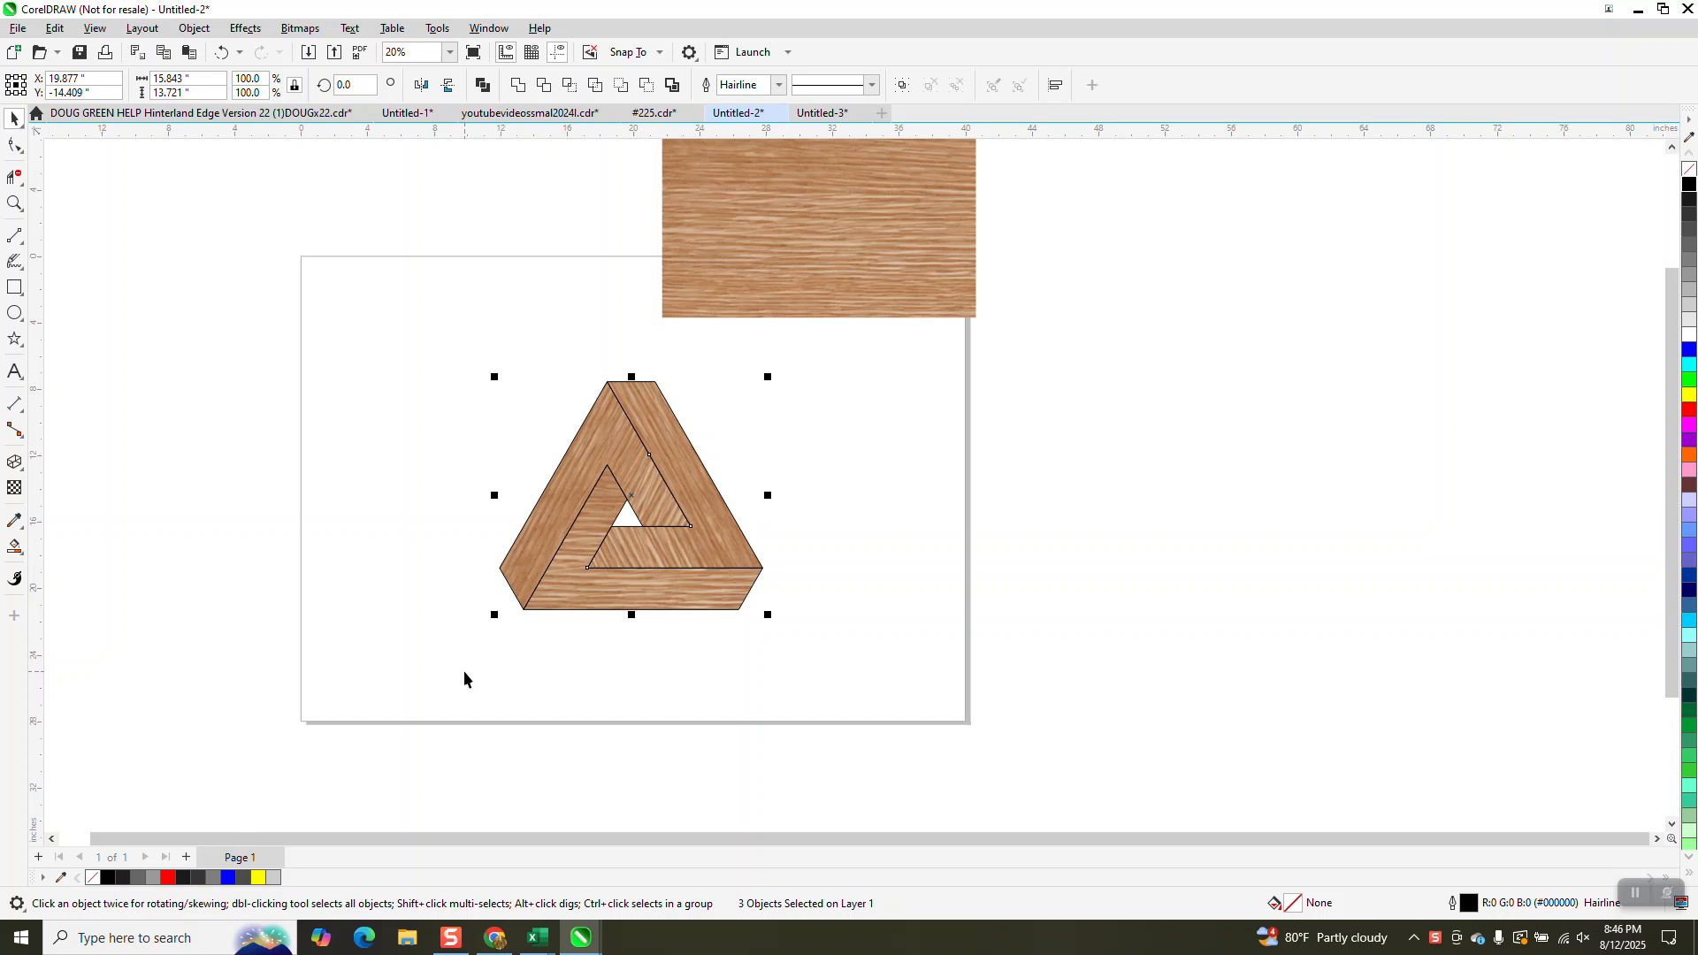
key("Right")
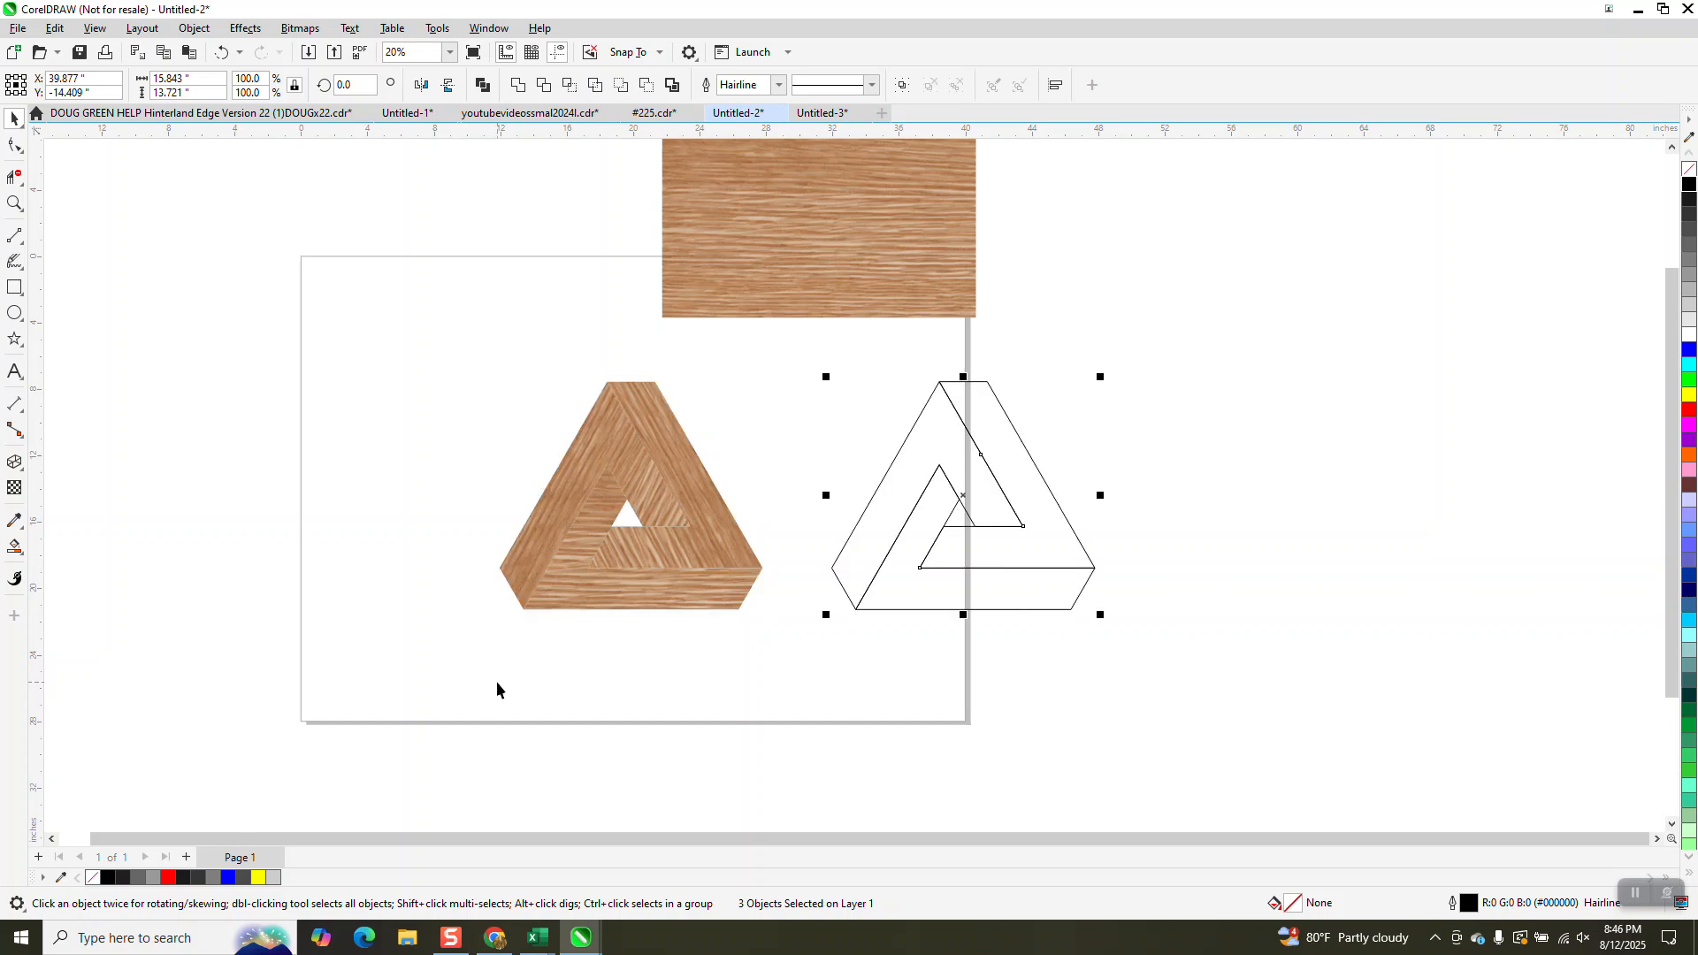
- Smart Fill the bottom L-shaped outline piece with dark gray (#4D4D4D) and move the filled shape 20 inches left onto the wood triangle
left_click(16, 549)
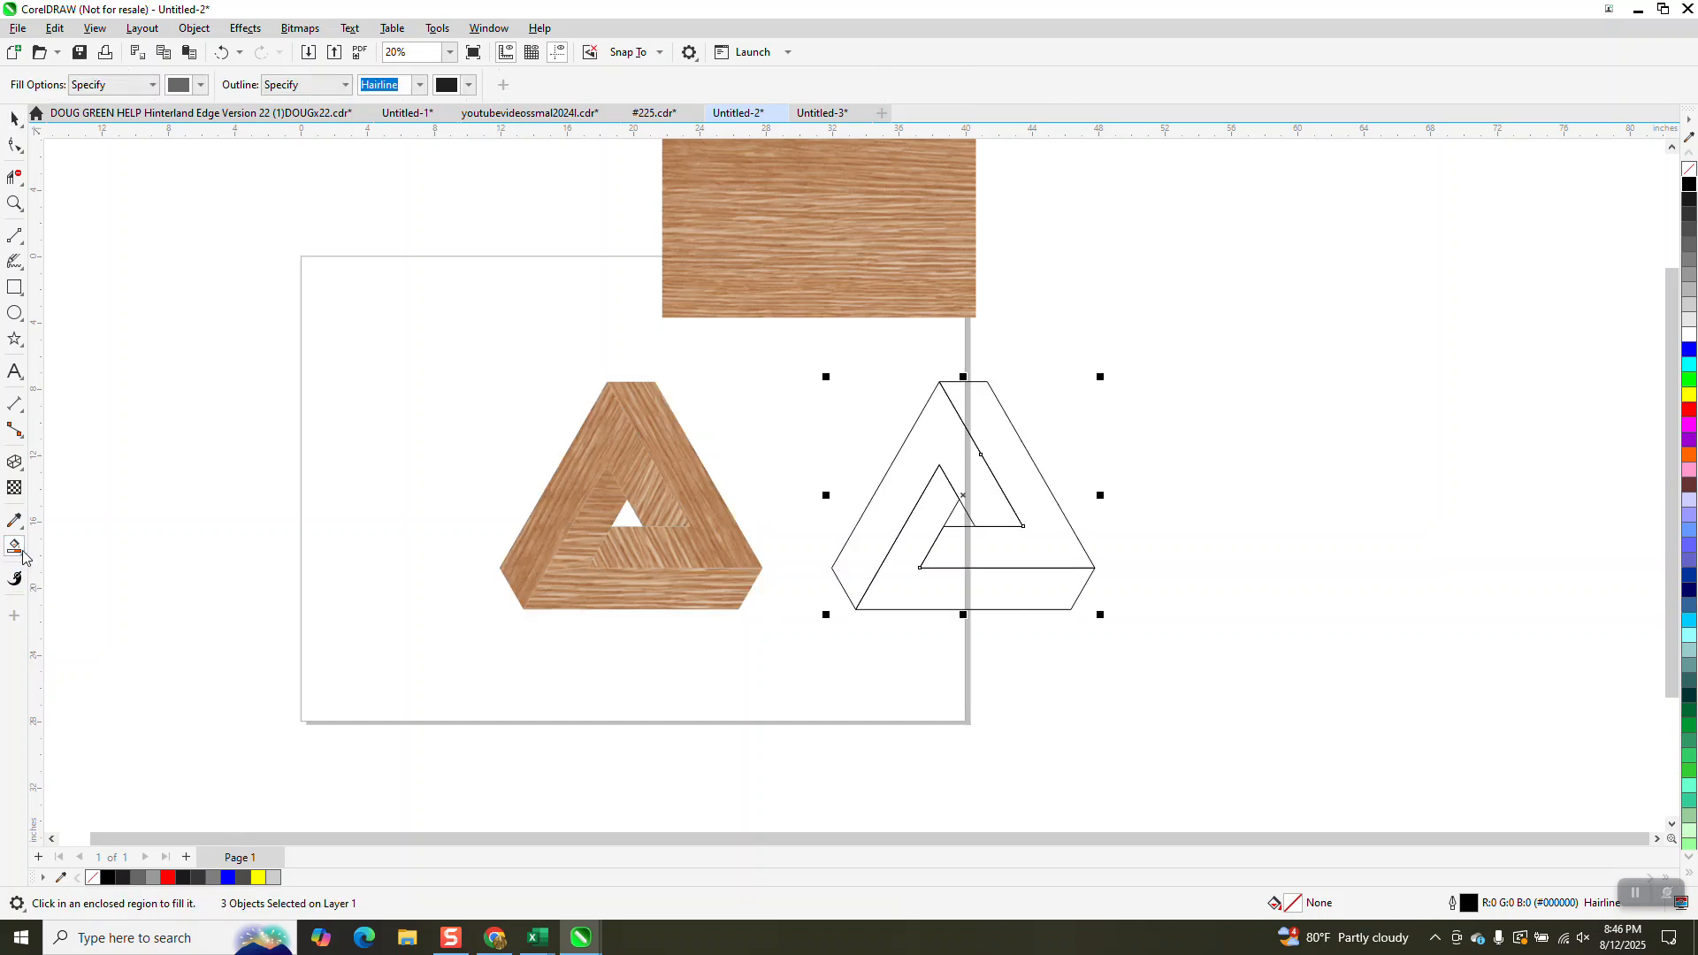
left_click(201, 89)
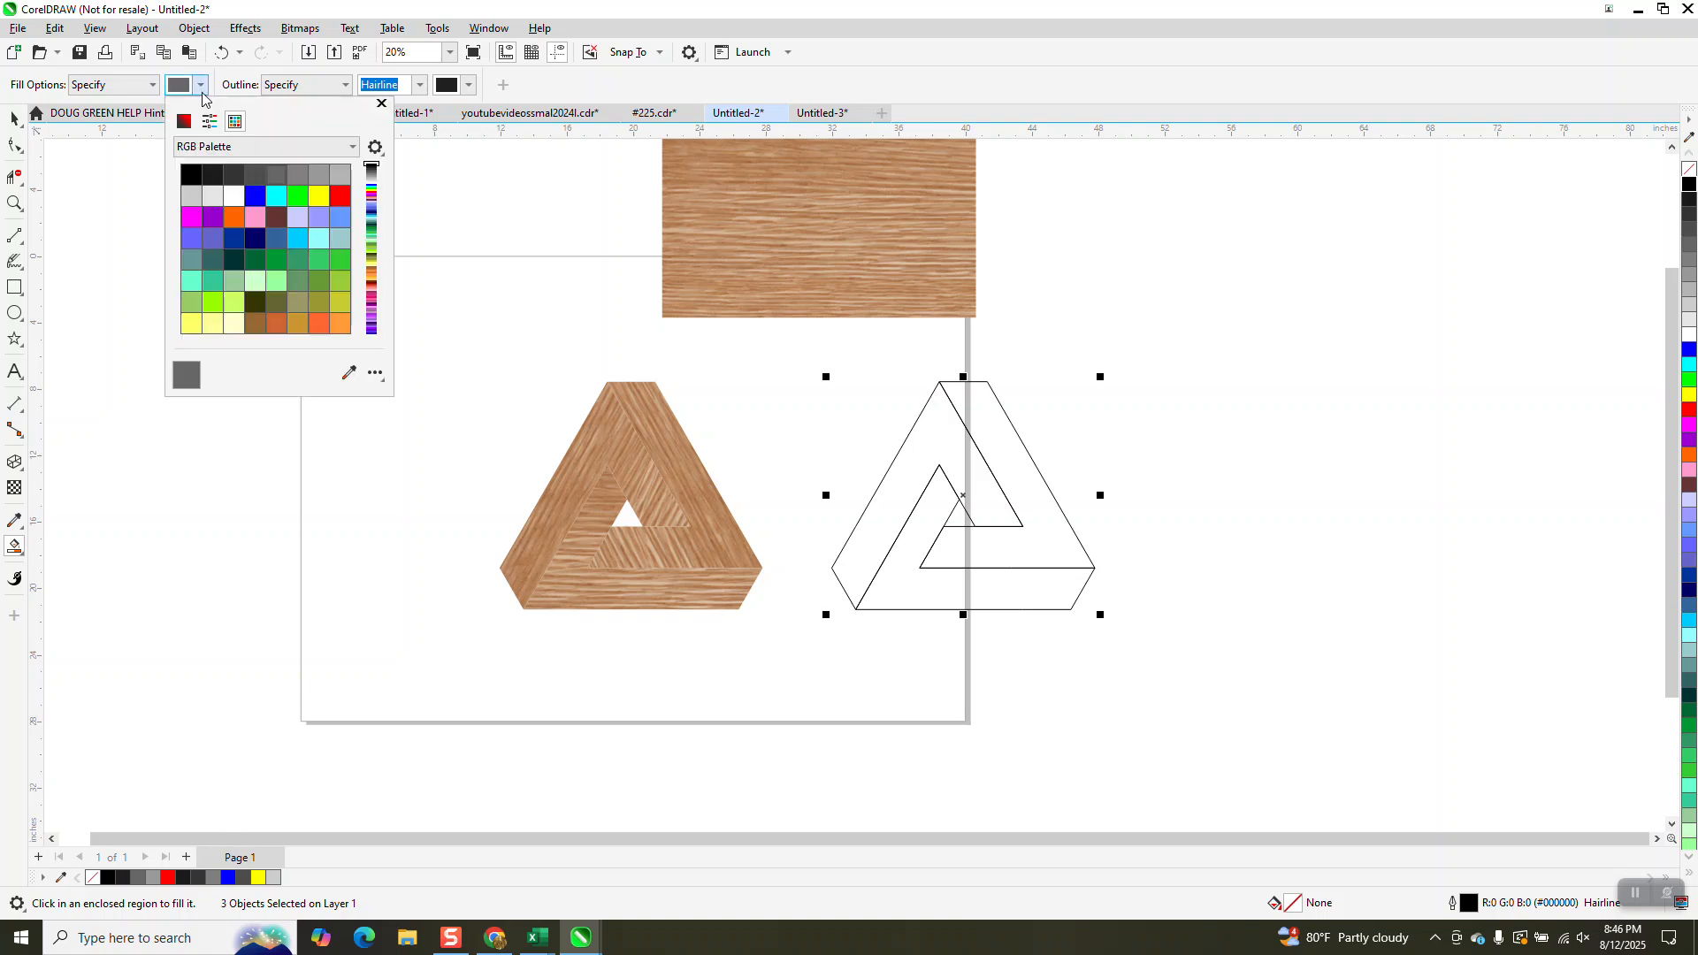
left_click(254, 181)
left_click(937, 597)
left_click(935, 592)
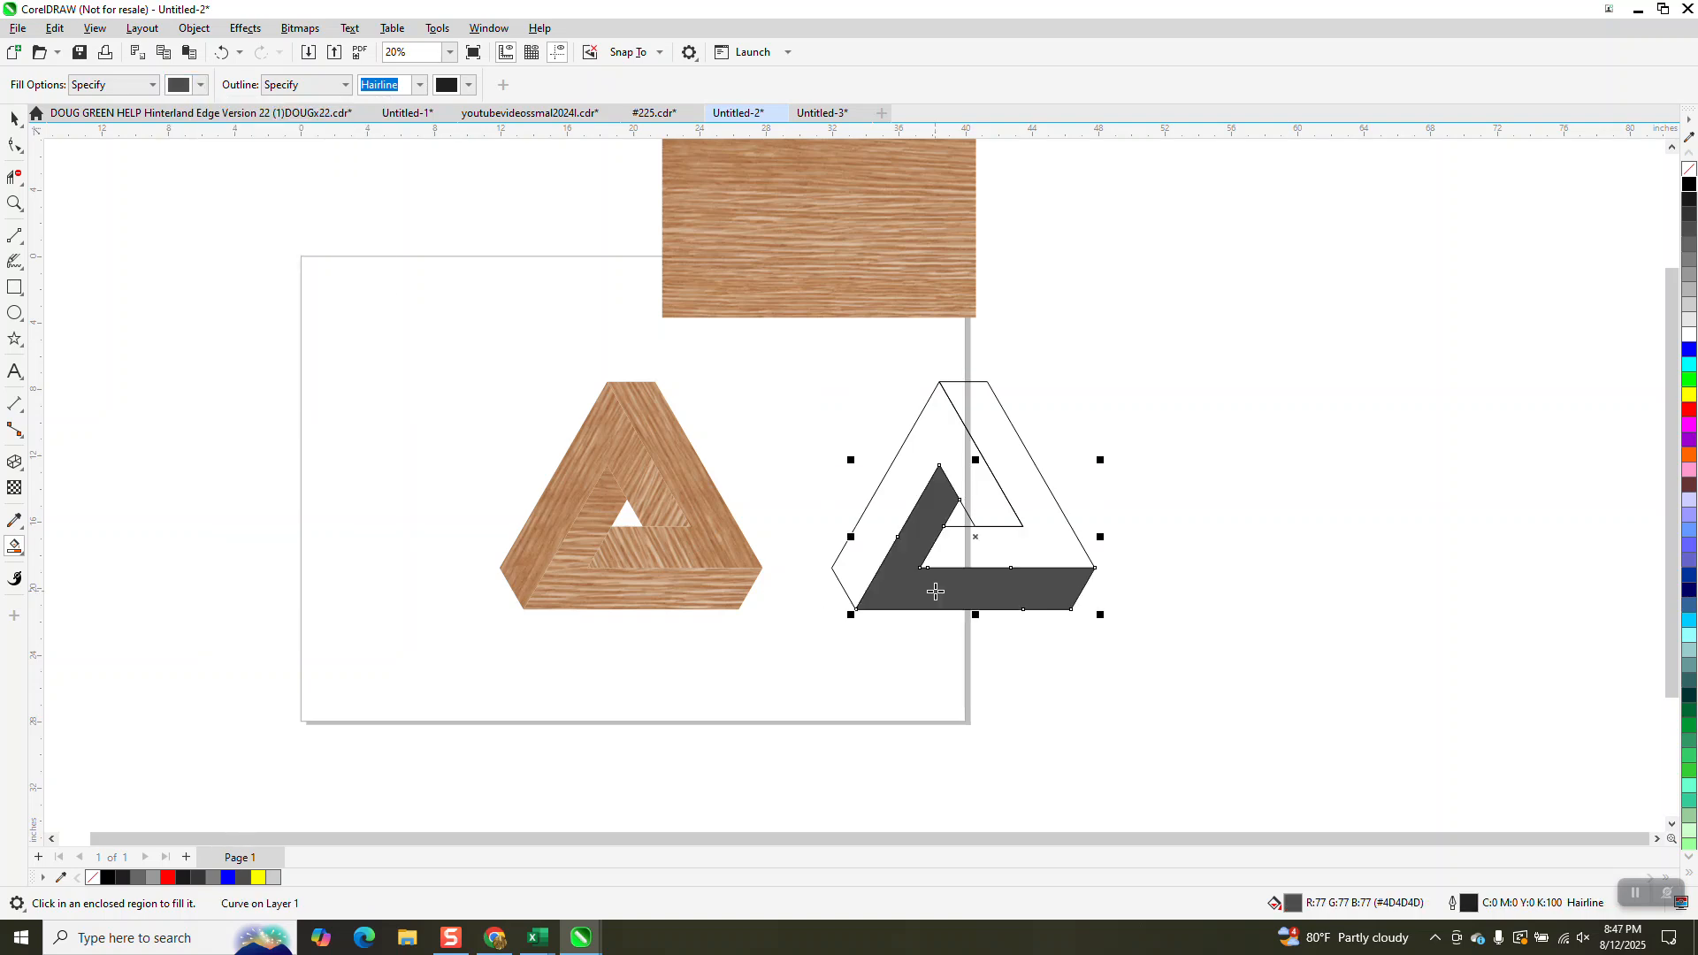
key("Left")
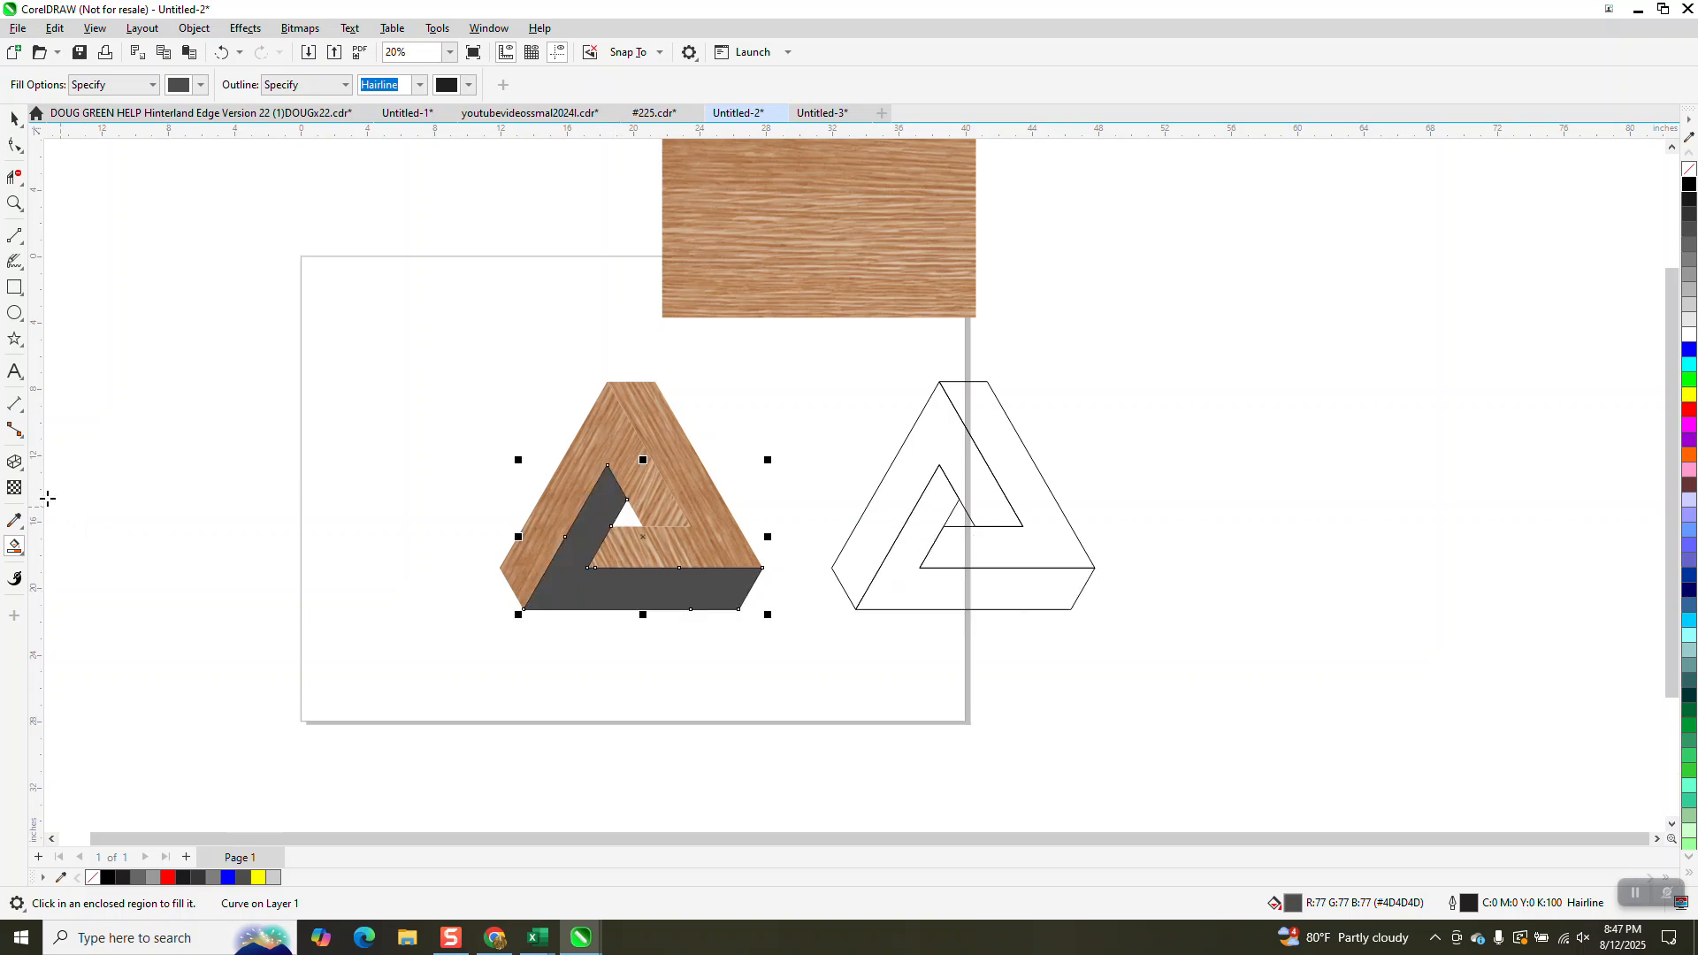
- Apply a uniform transparency of 45 to the dark gray shape covering the bottom of the wood triangle
left_click(16, 490)
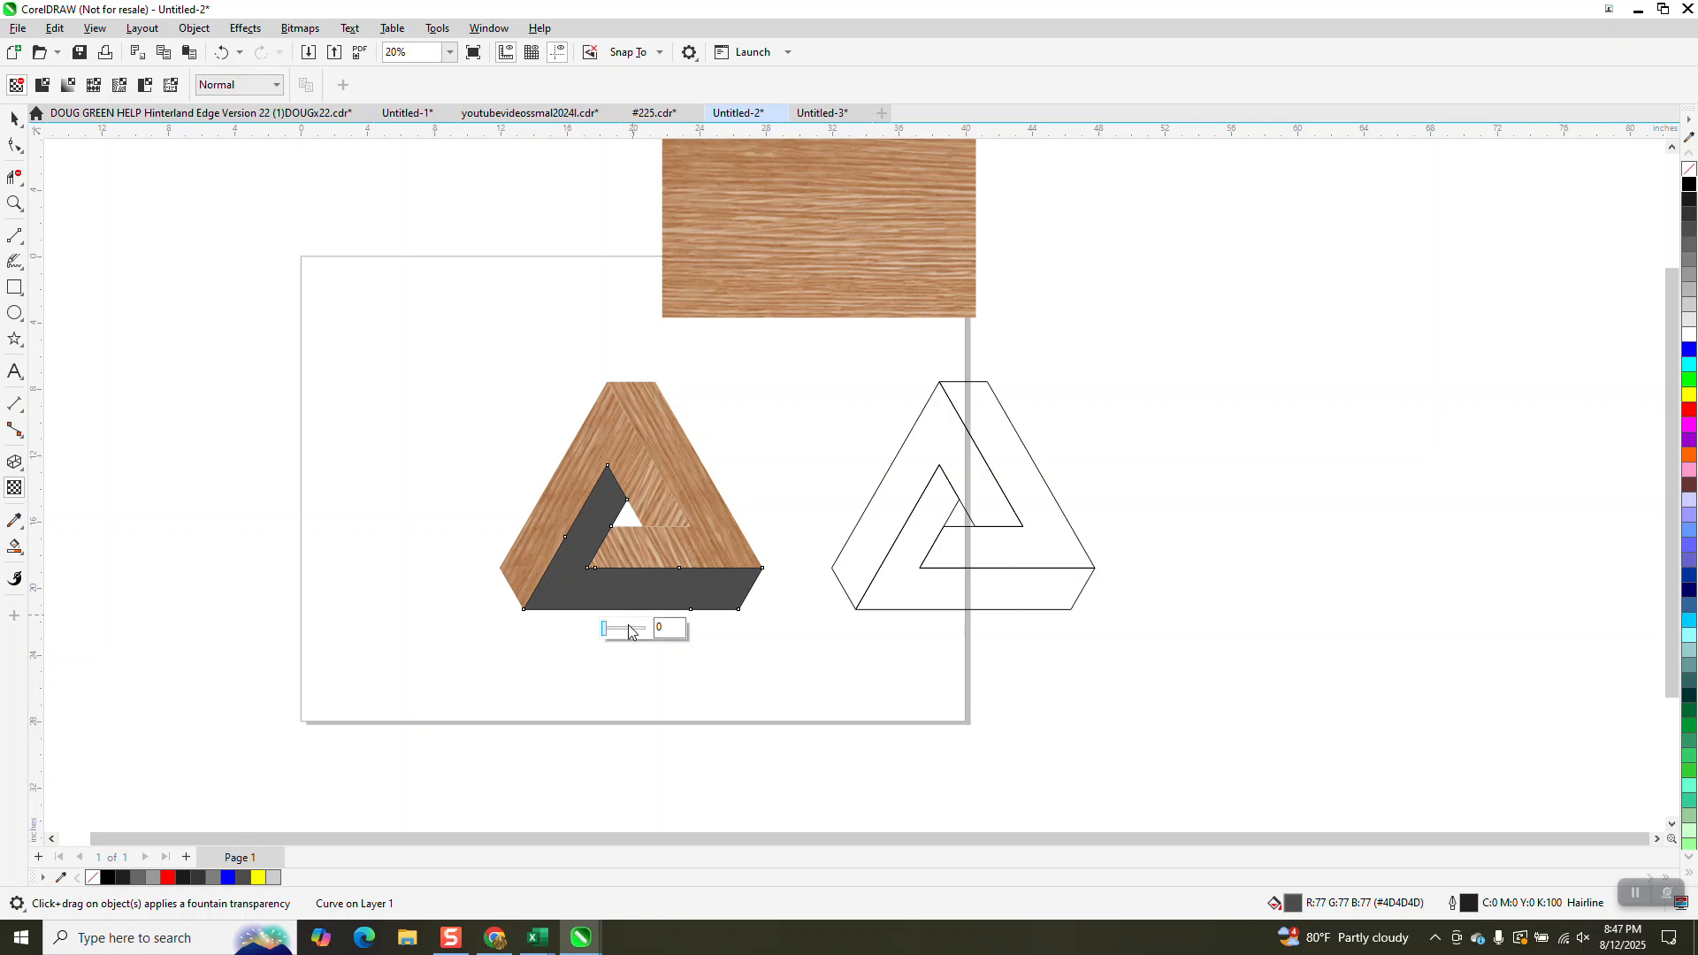
left_click(16, 204)
left_click_drag(406, 353, 875, 672)
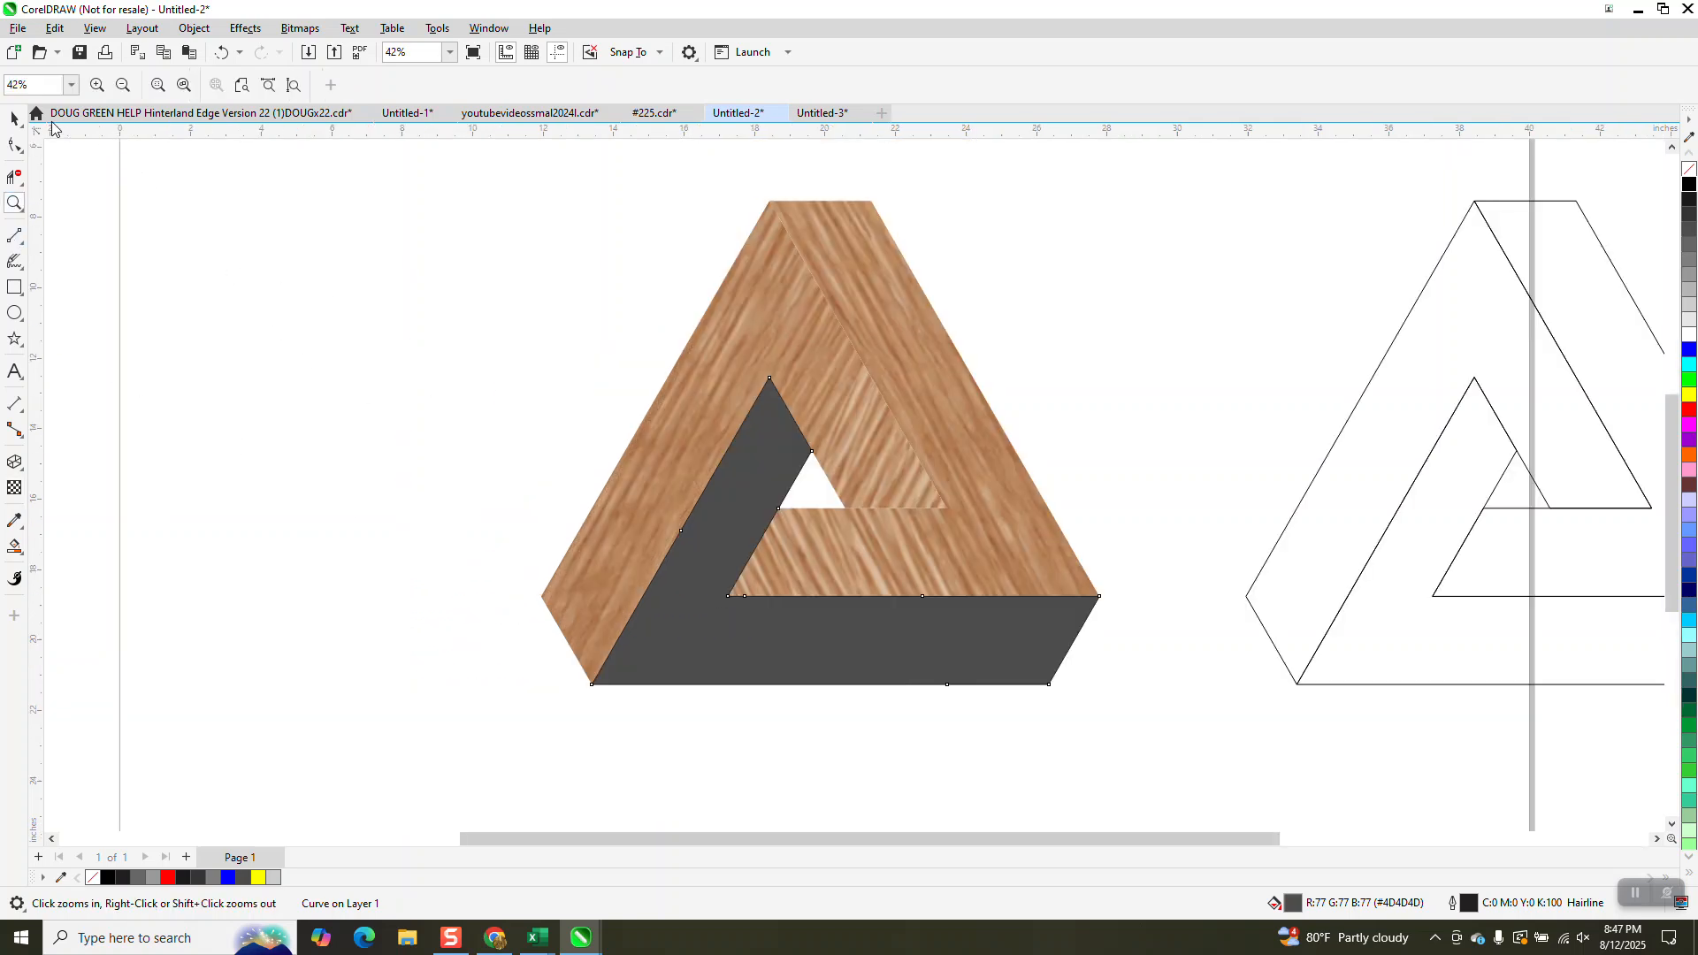
left_click(14, 487)
left_click(806, 703)
left_click_drag(827, 708, 829, 708)
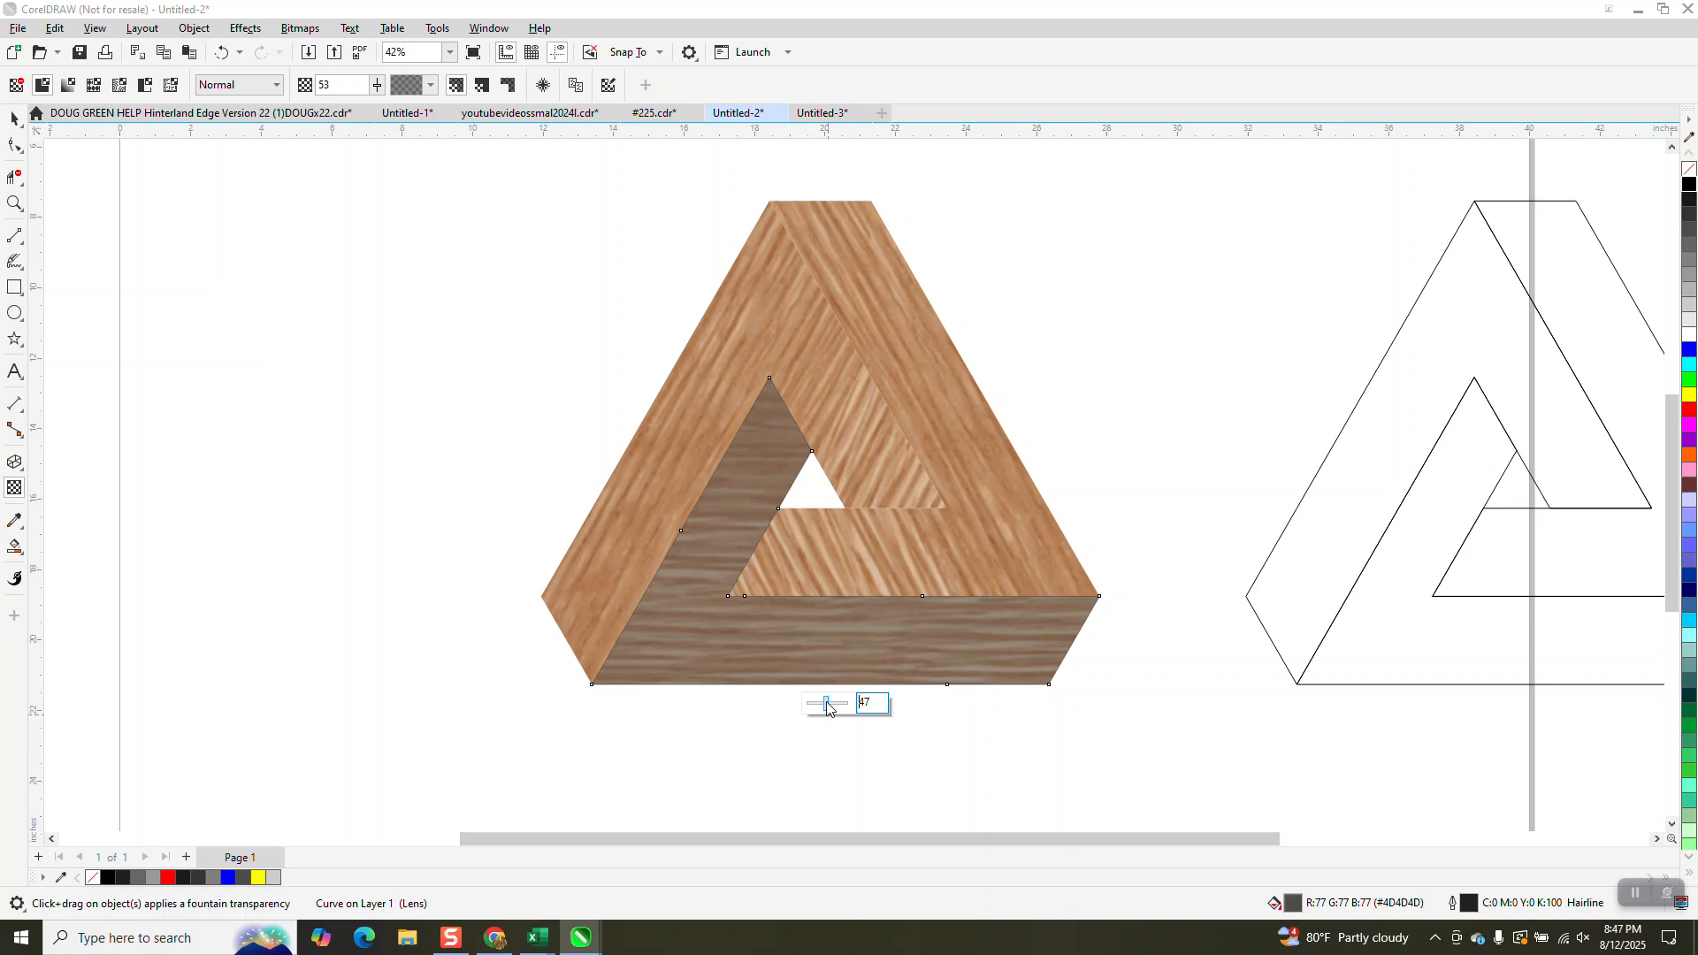
left_click_drag(825, 703, 825, 703)
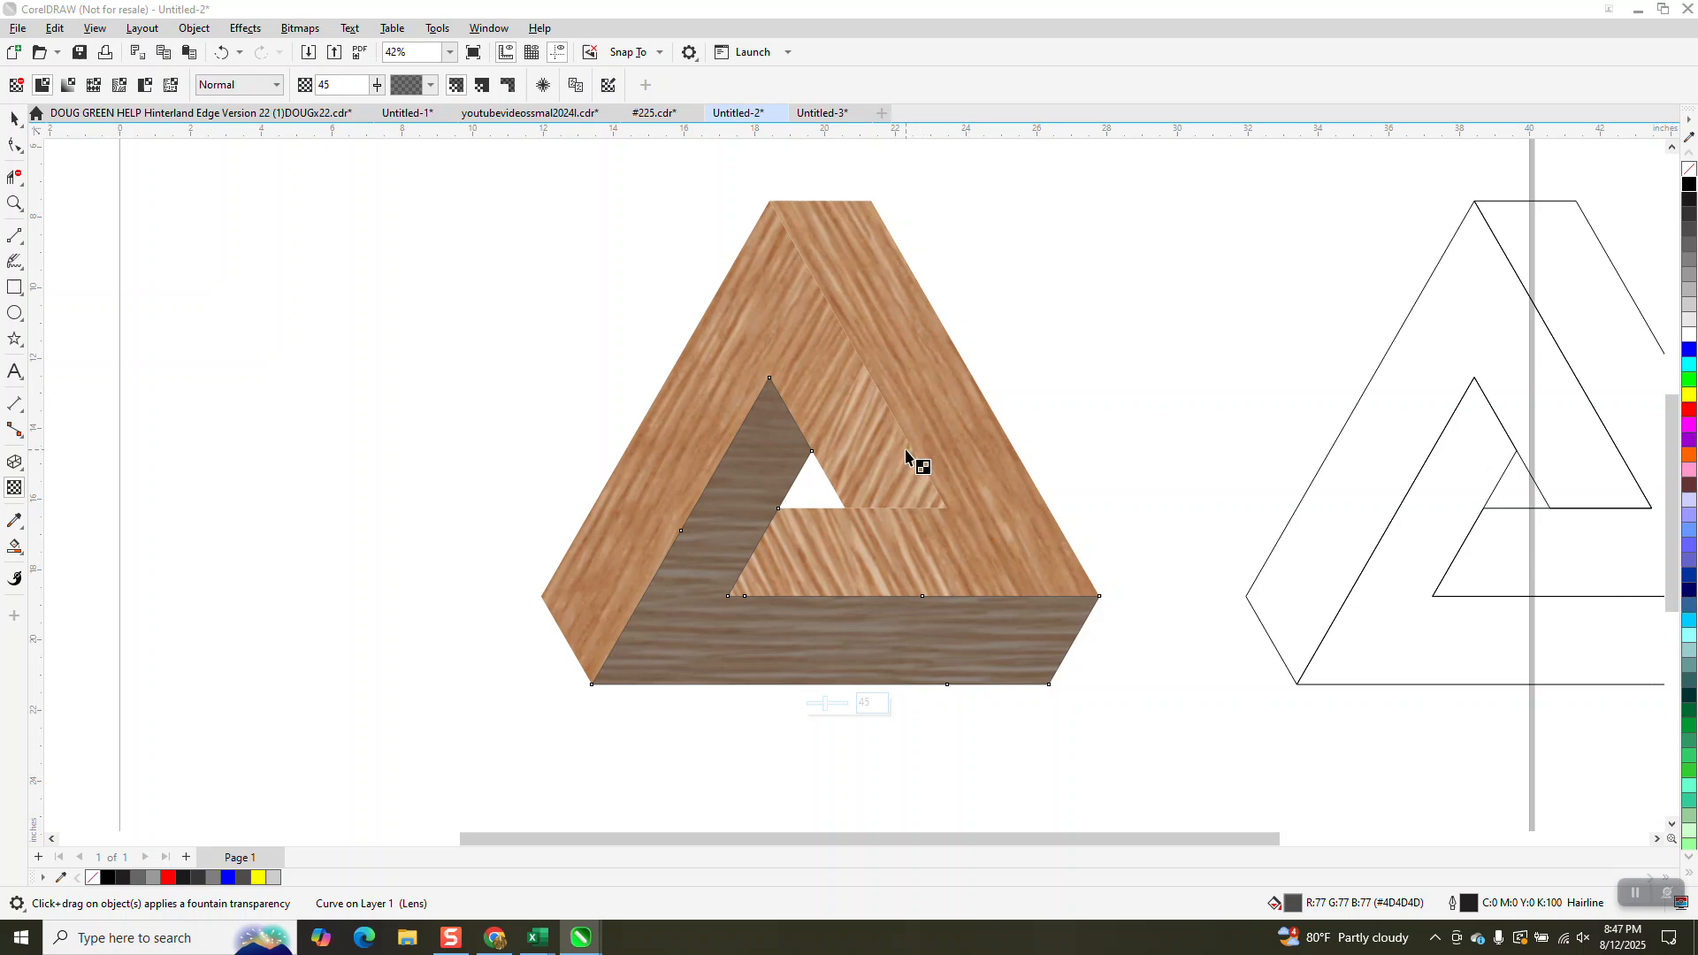
- Smart Fill the left outline piece with the same dark gray and move the filled shape 20 inches left onto the wood triangle
scroll(891, 482, "down", 1)
scroll(888, 482, "down", 1)
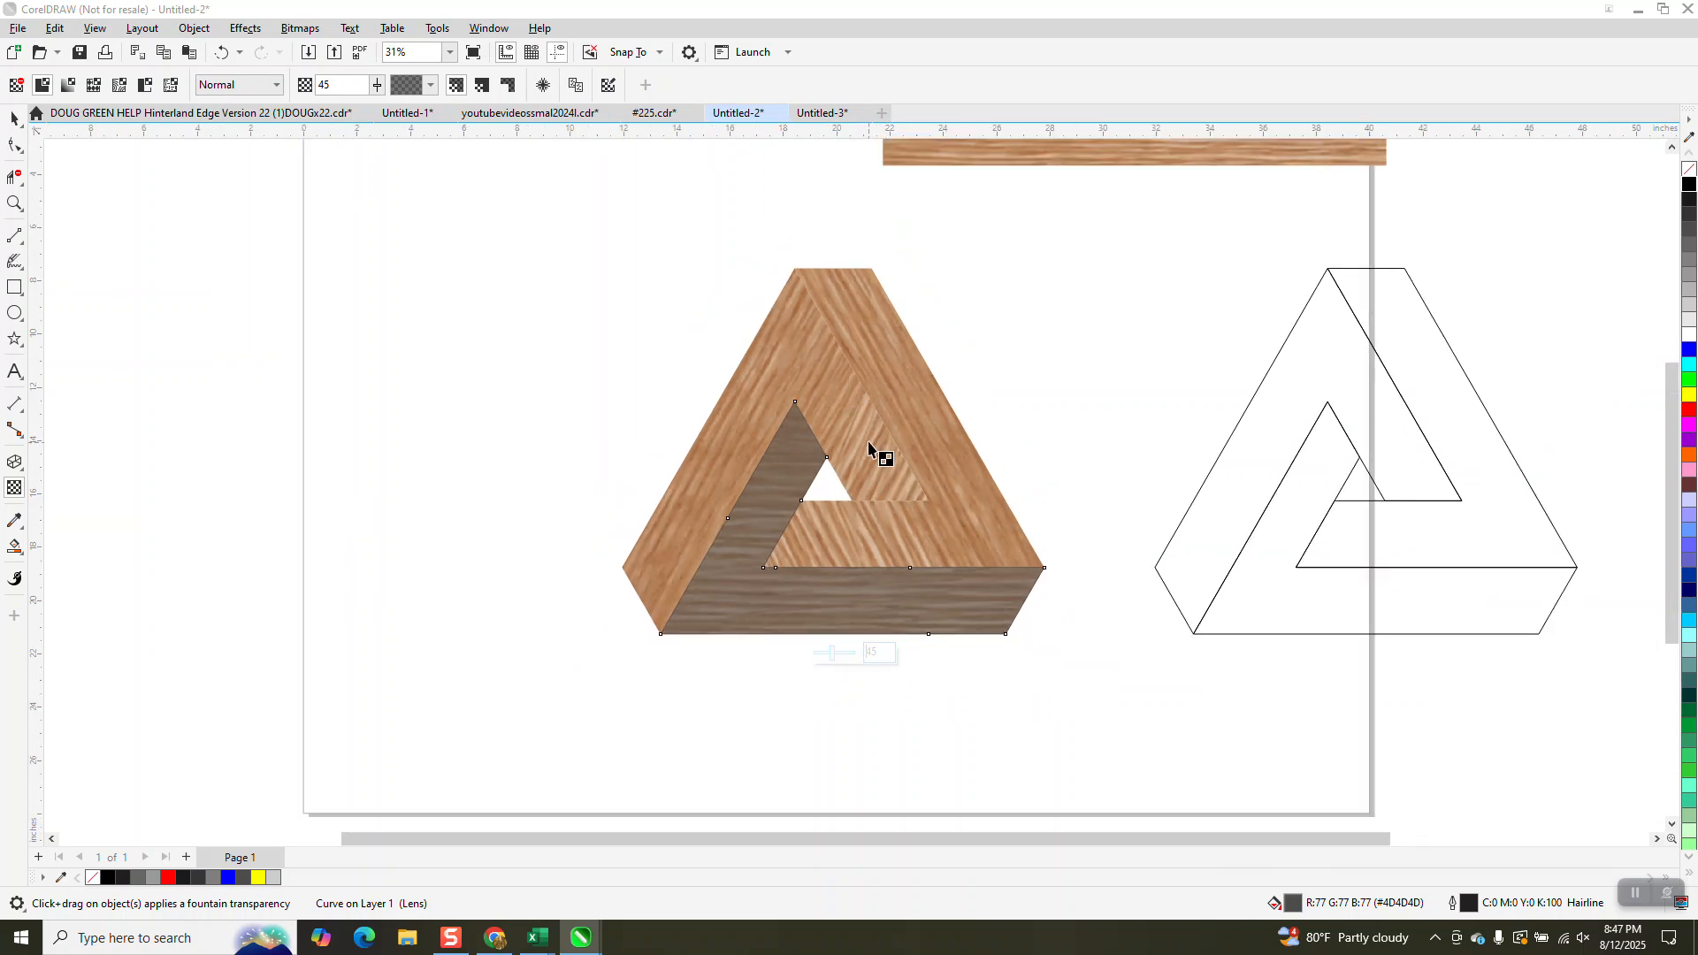
left_click(15, 546)
left_click(1273, 445)
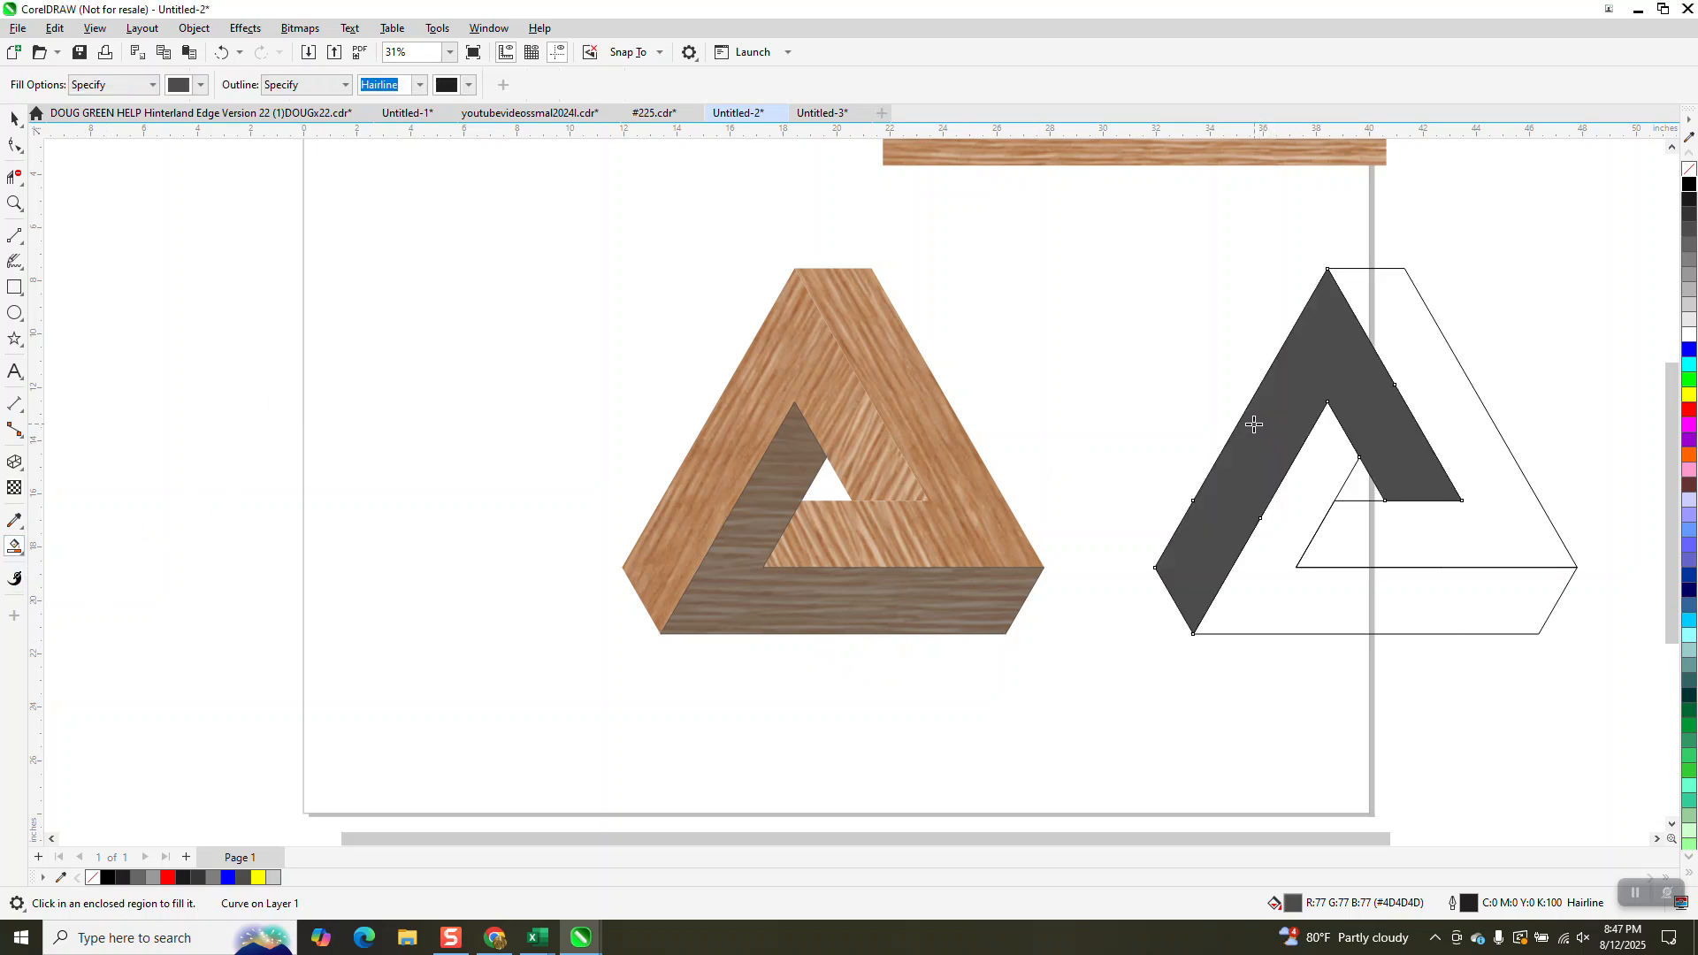
key("Left")
- Apply a uniform transparency of 13 to the dark gray shape covering the wood triangle's left side
left_click(14, 487)
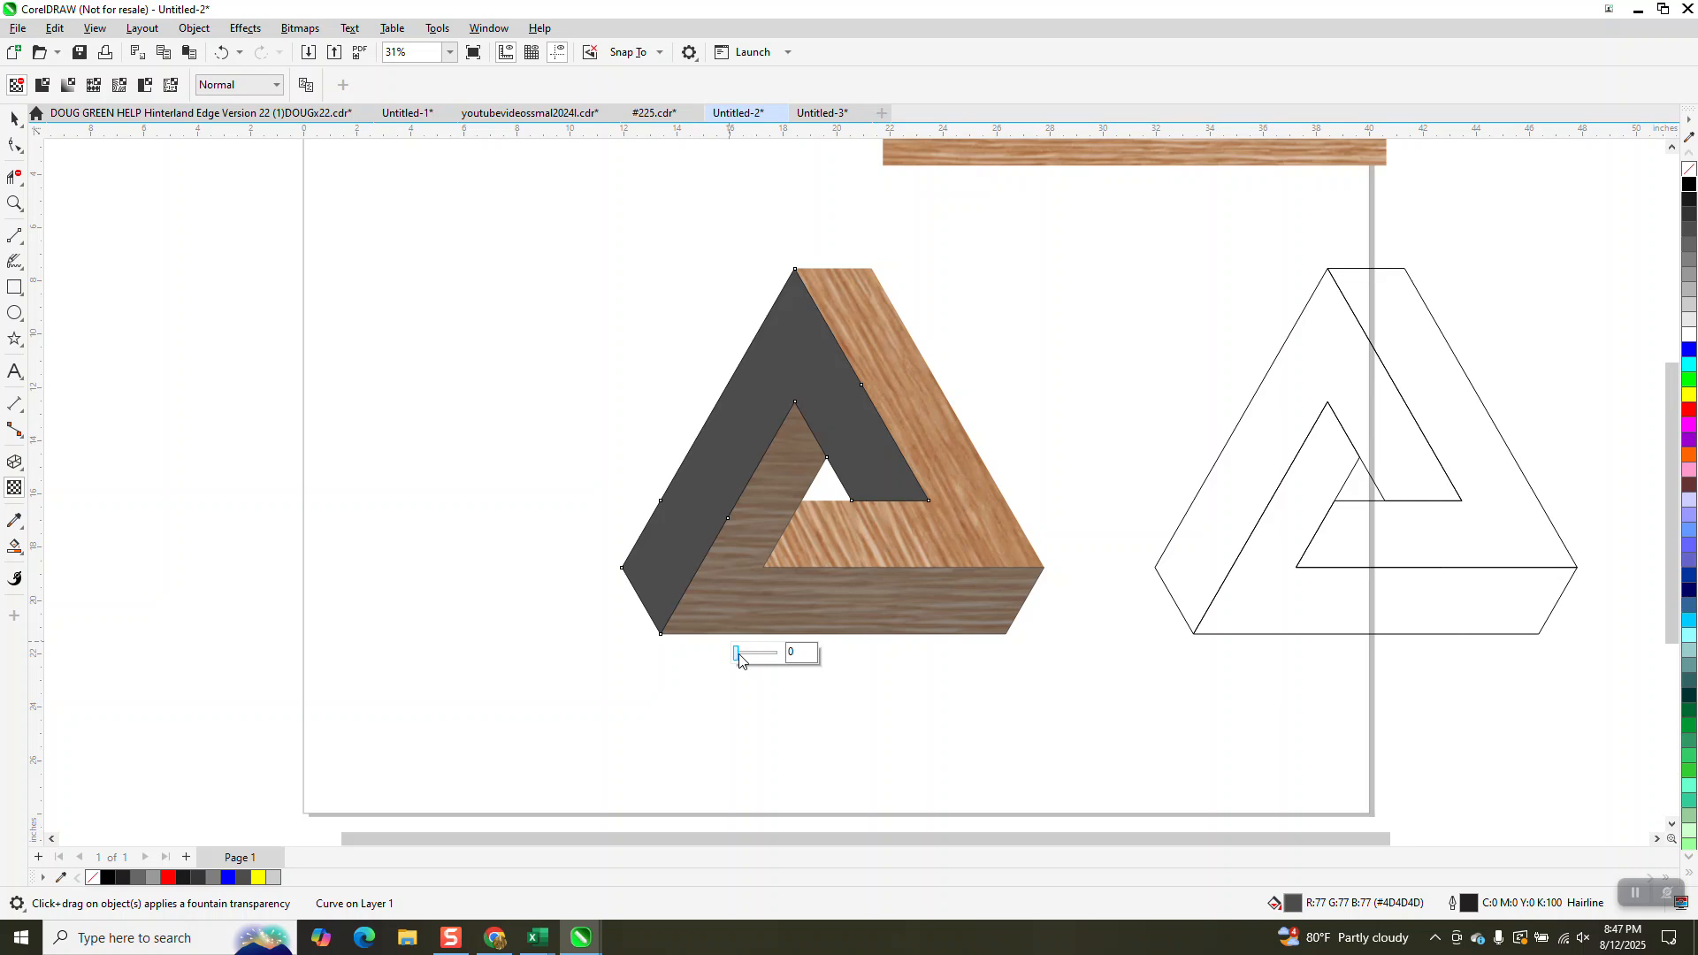
left_click(740, 659)
left_click_drag(738, 656, 753, 656)
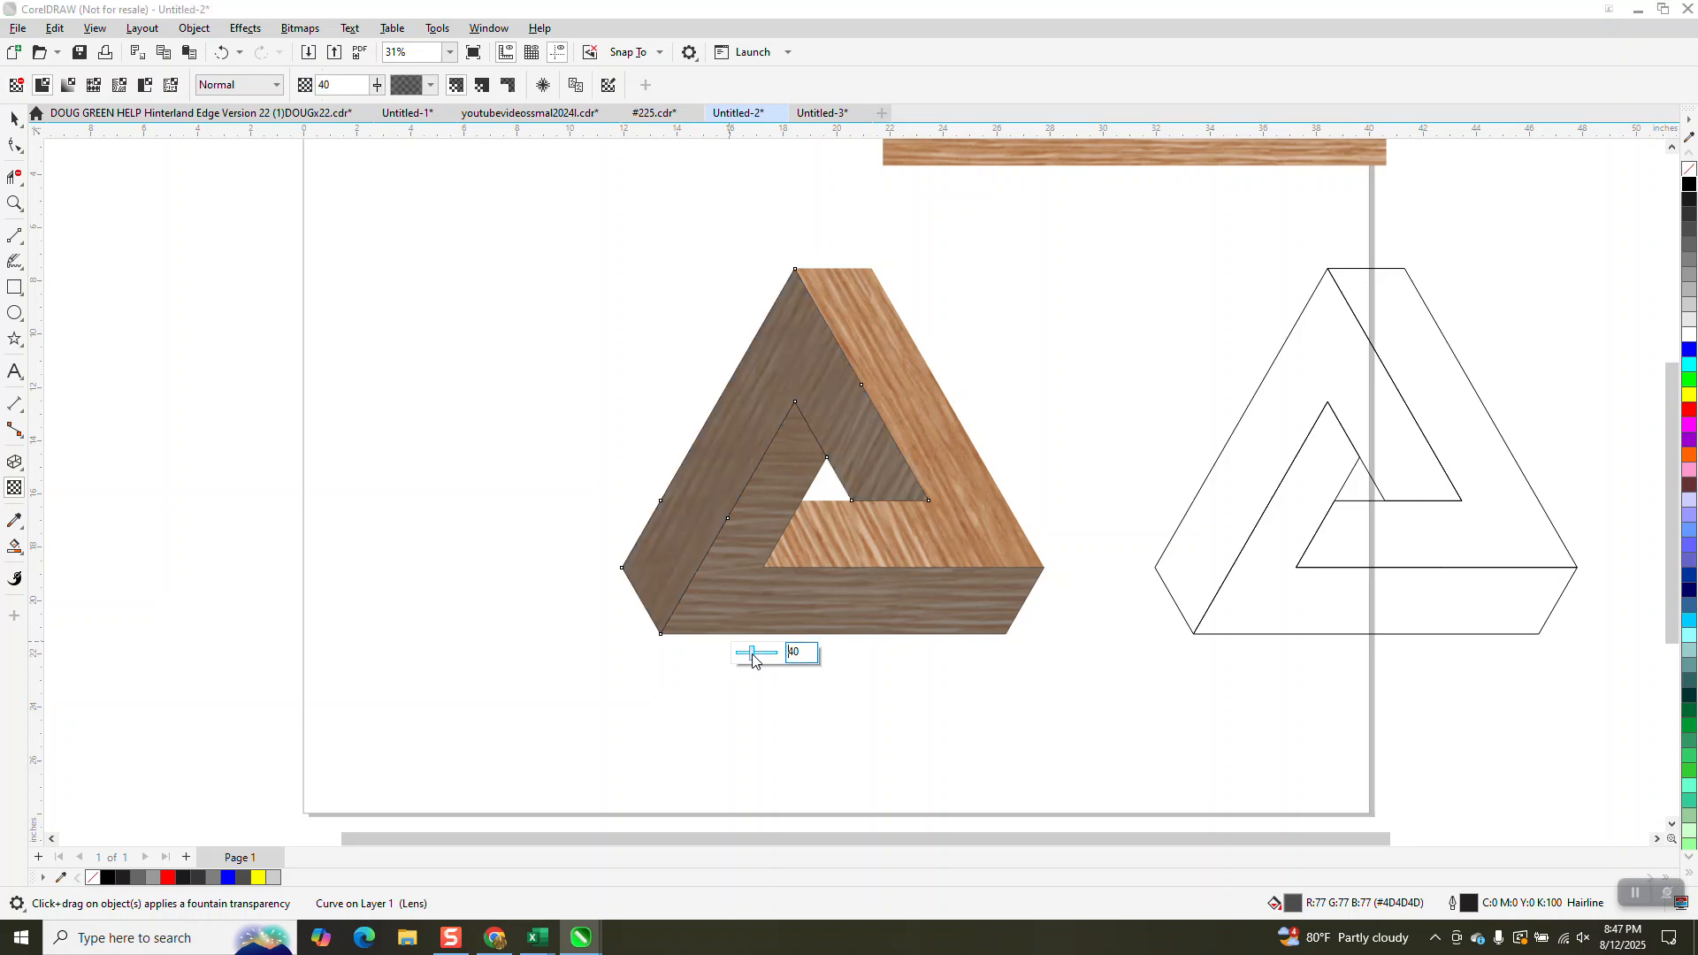
left_click_drag(767, 657, 741, 658)
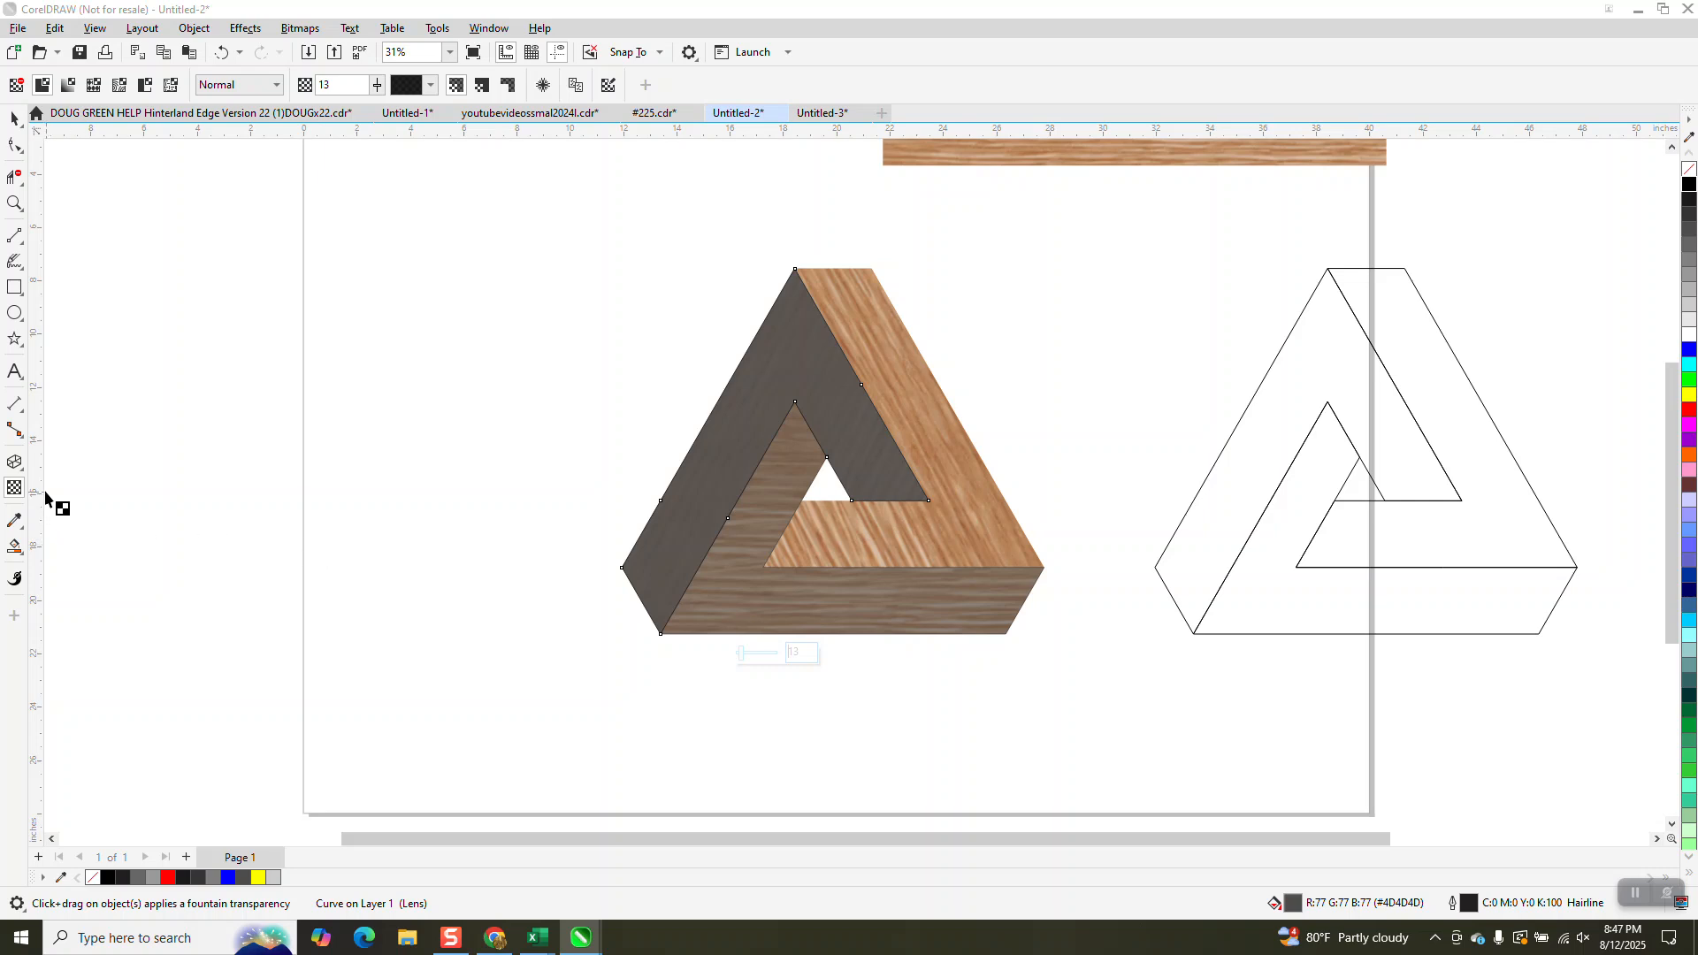
- Give the left shape a diagonal fountain fill running from light gray near the apex to black at the lower end
left_click(23, 557)
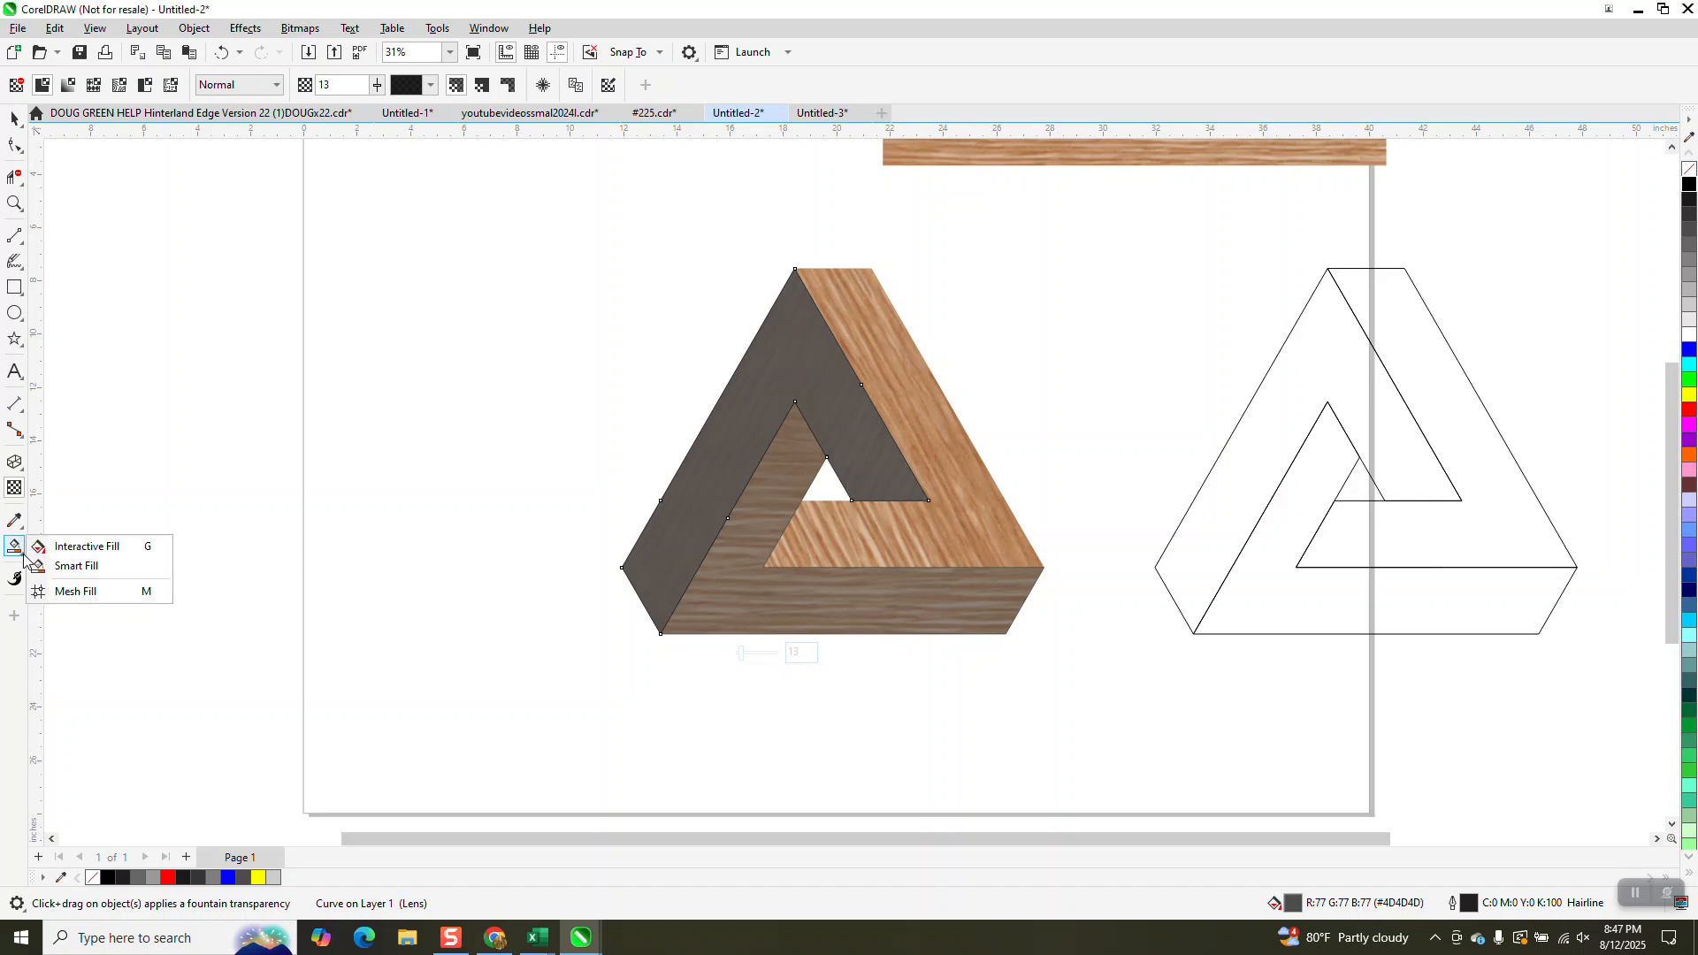
left_click(82, 553)
left_click_drag(783, 328, 927, 579)
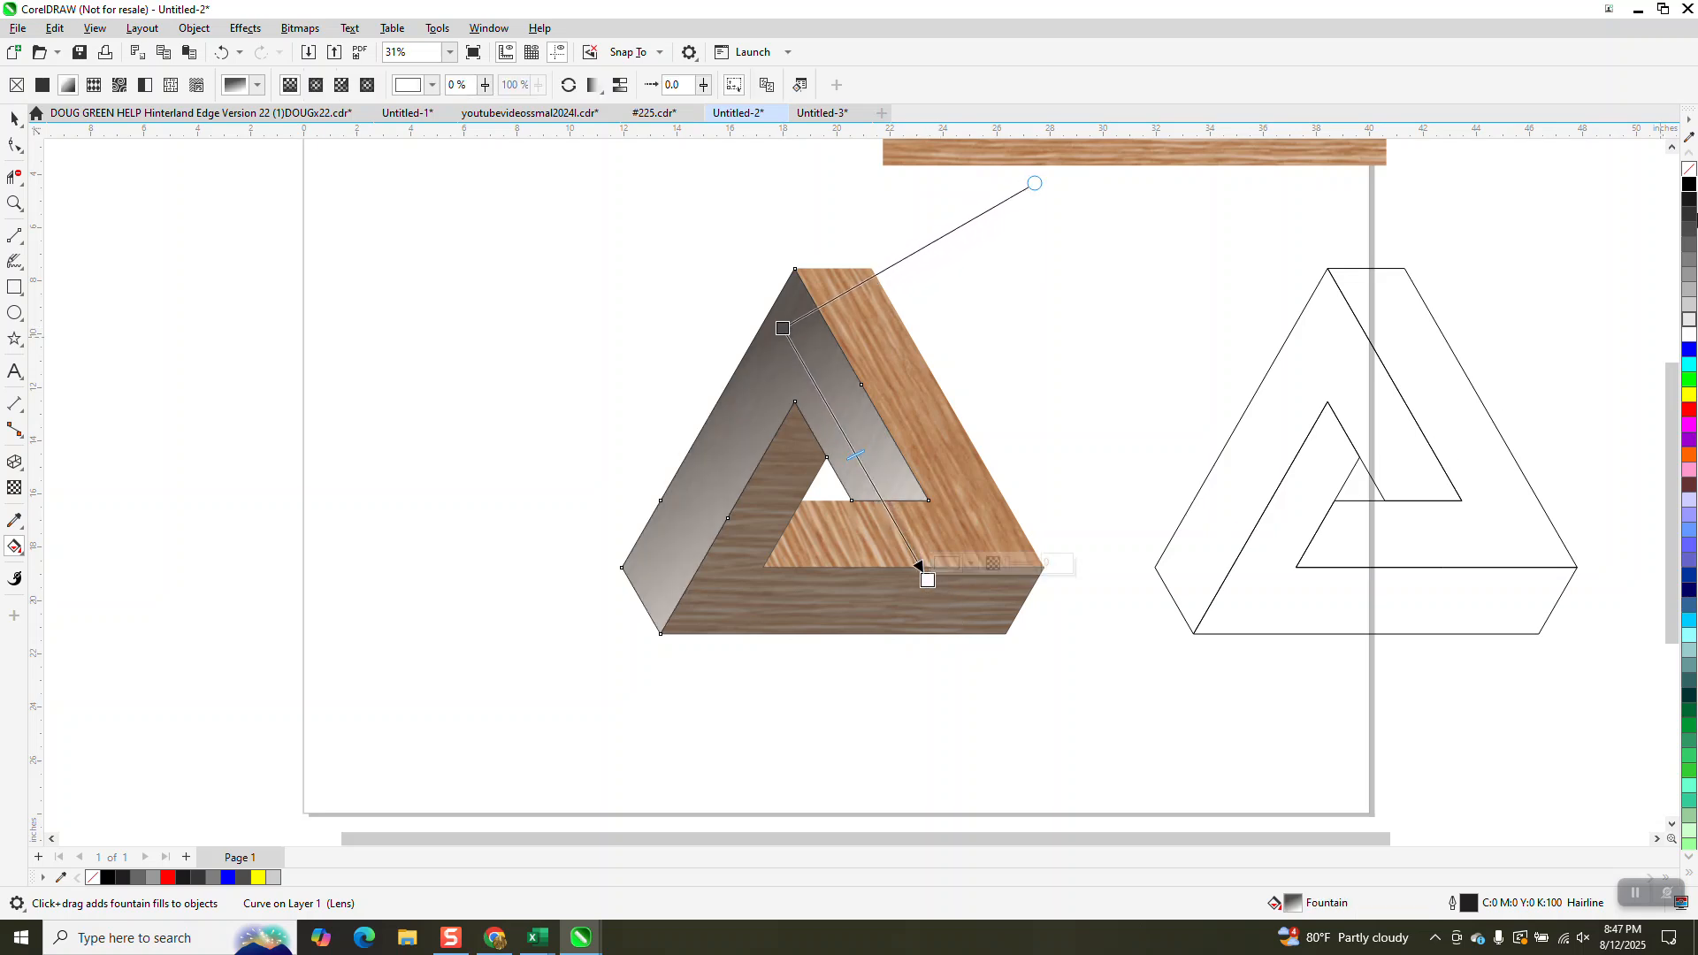
left_click_drag(1691, 184, 928, 581)
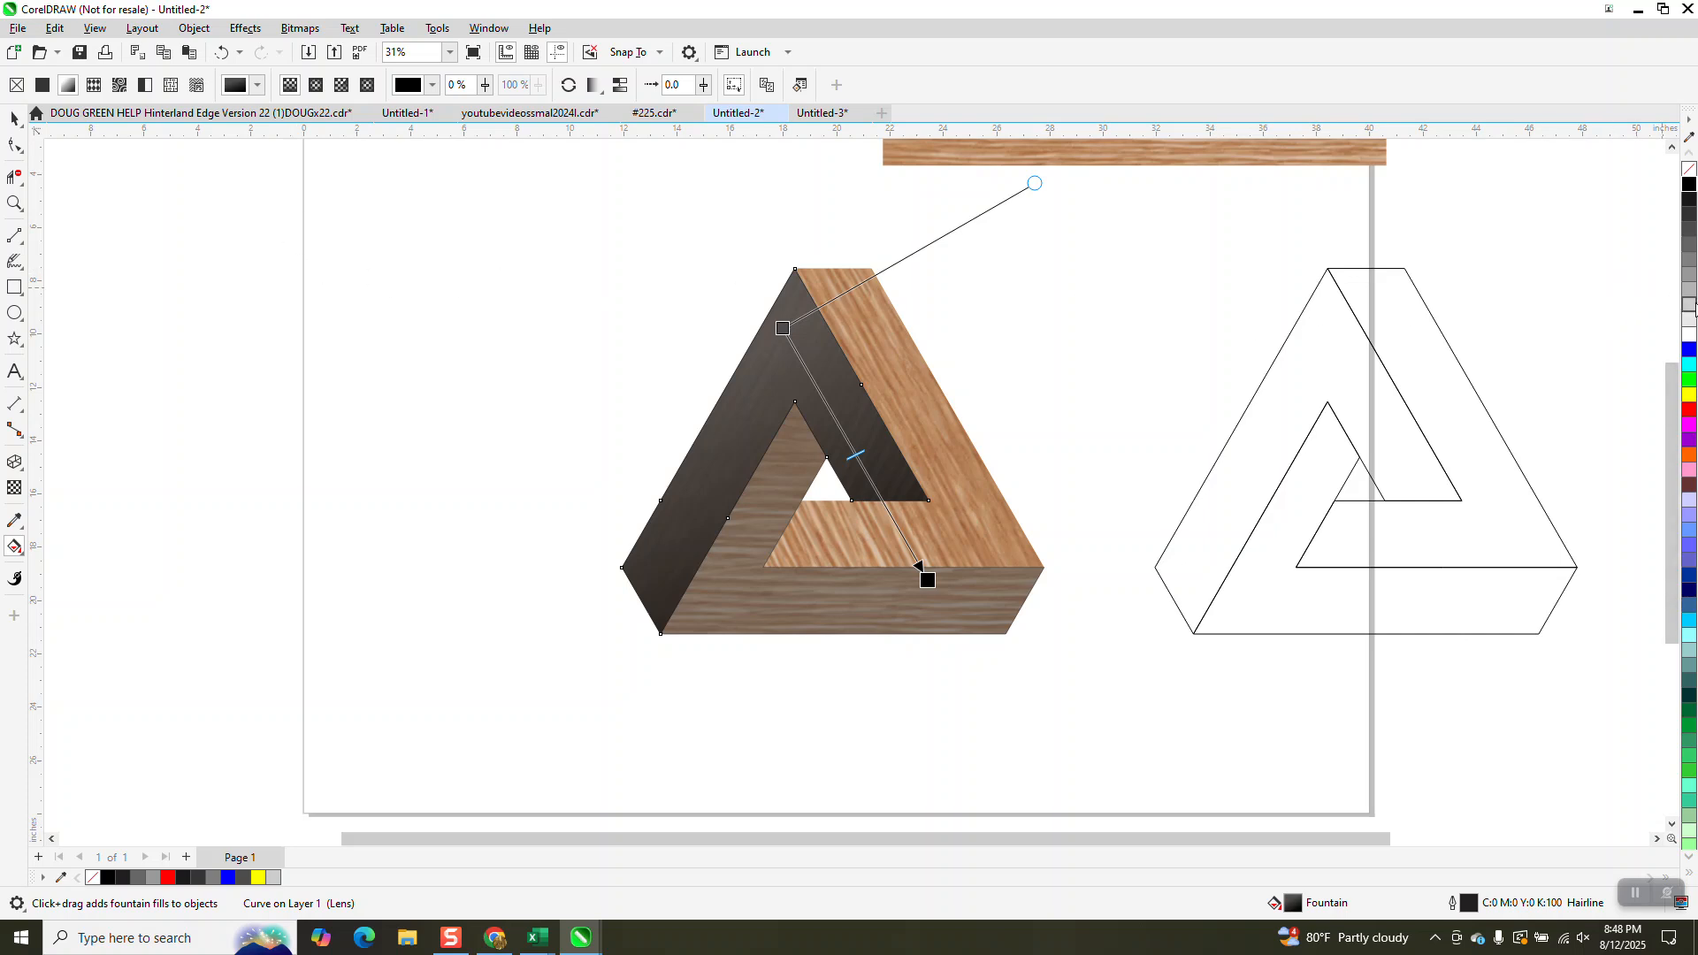
left_click_drag(1691, 306, 782, 328)
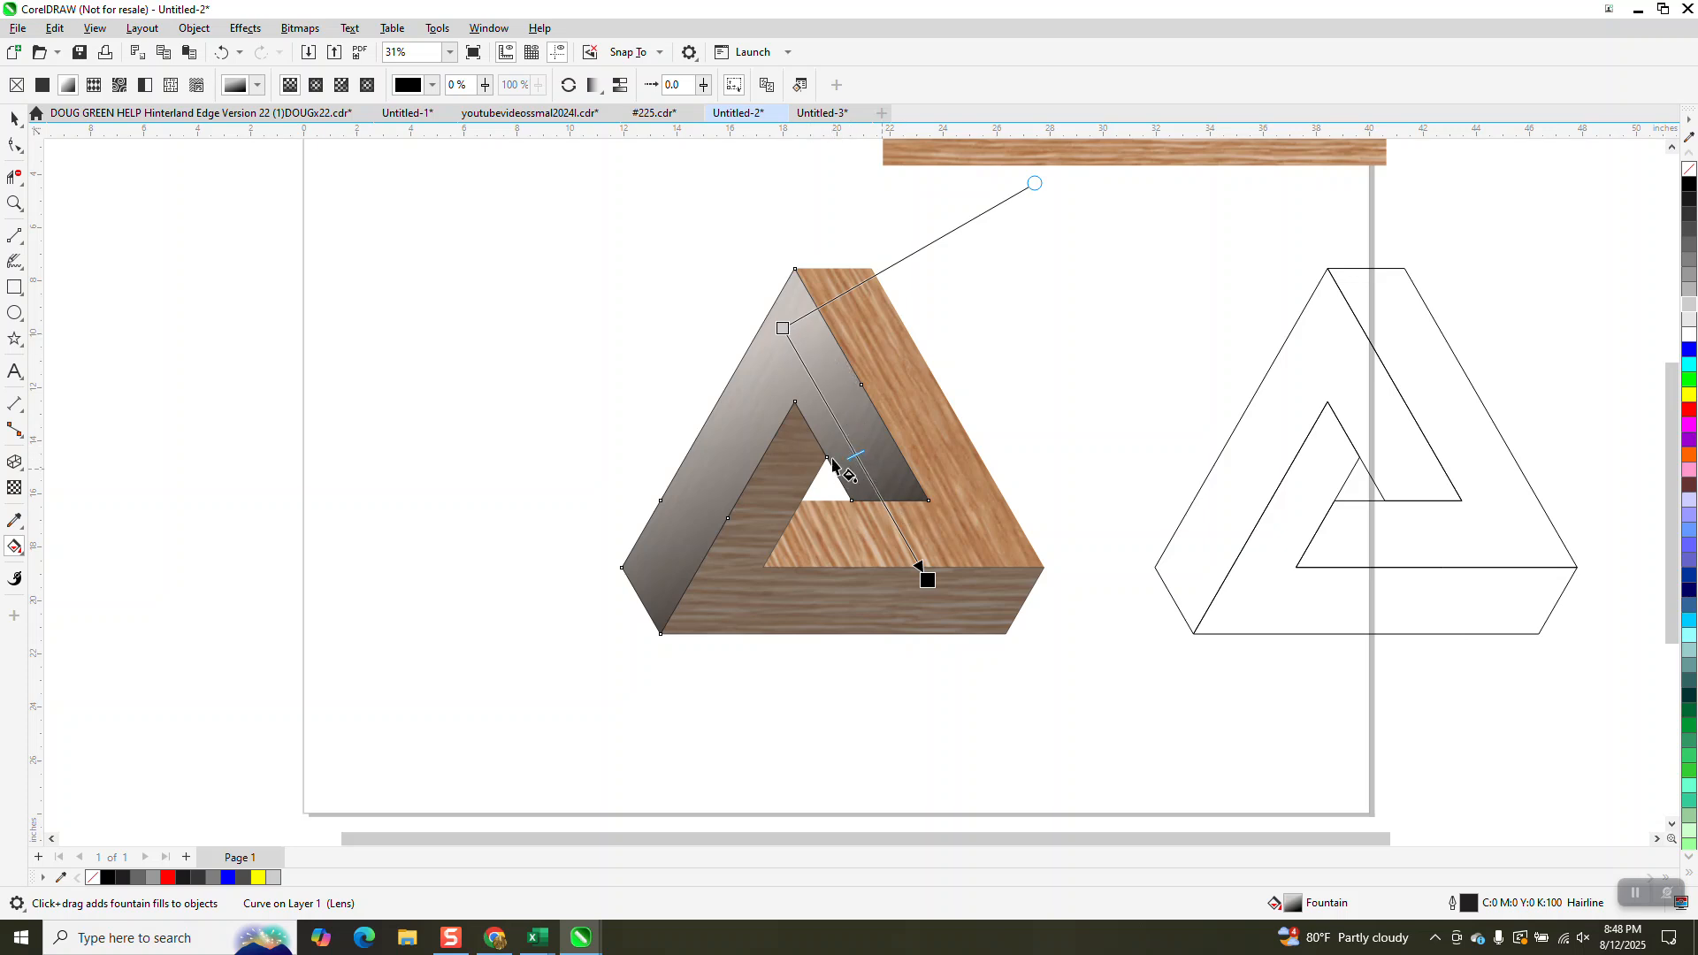
left_click_drag(783, 329, 791, 350)
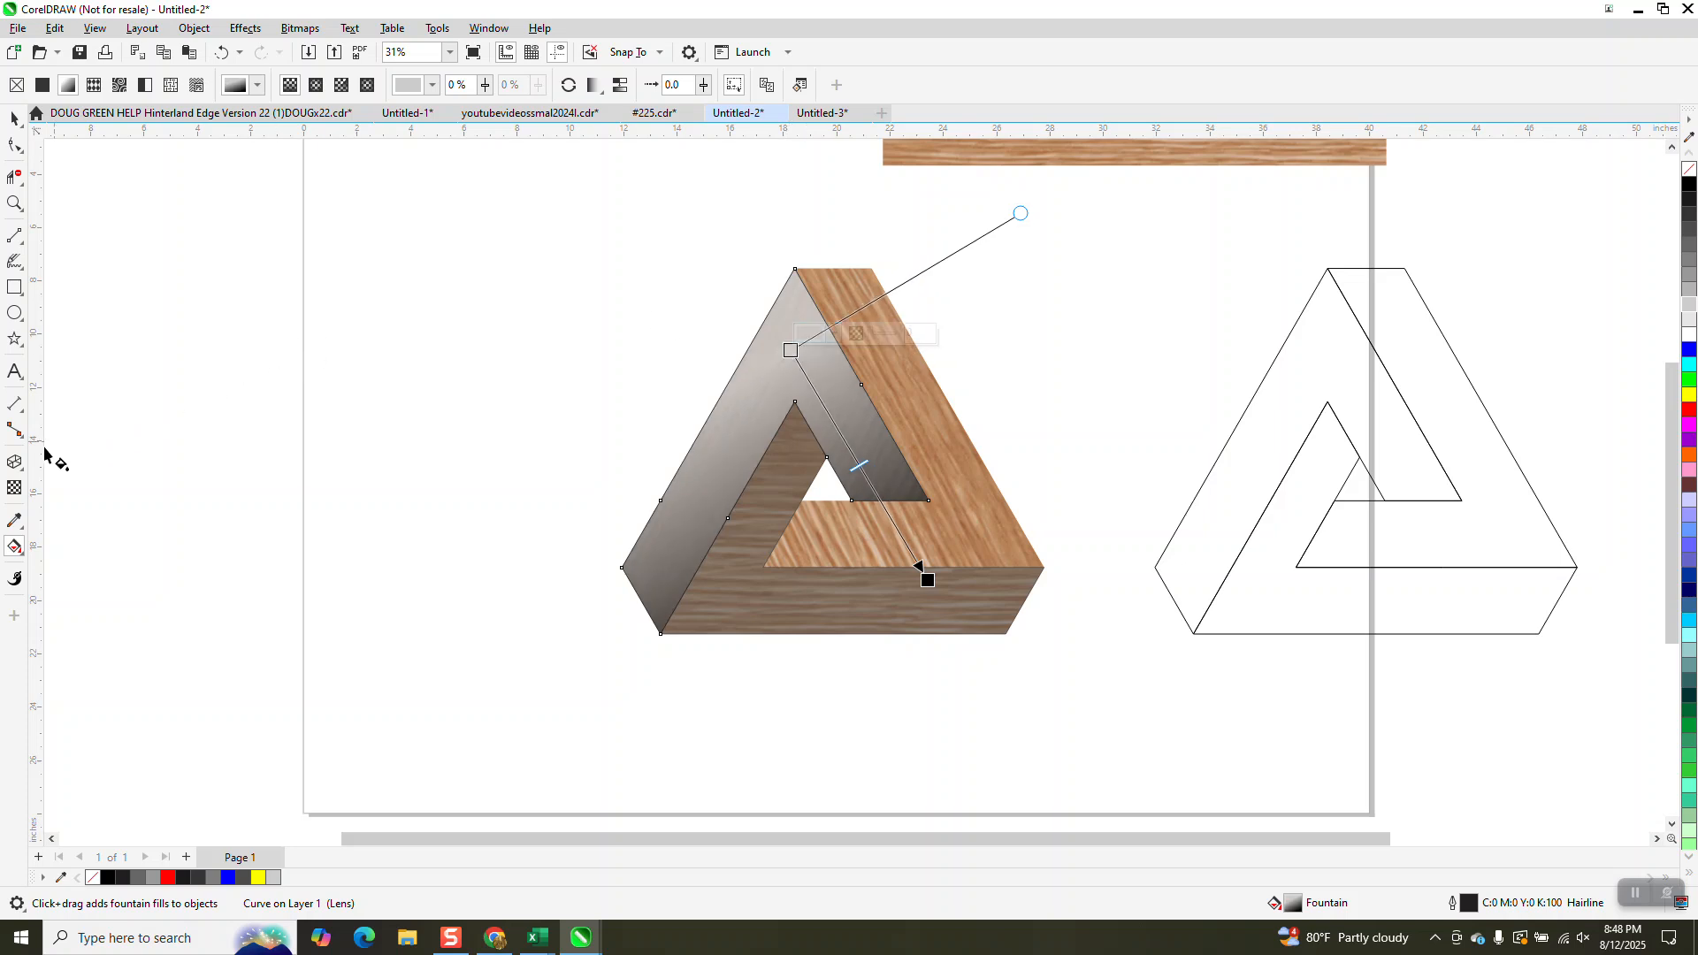
- Try a transparency of 26 on the gradient-filled left shape and undo the latest transparency changes
left_click(14, 487)
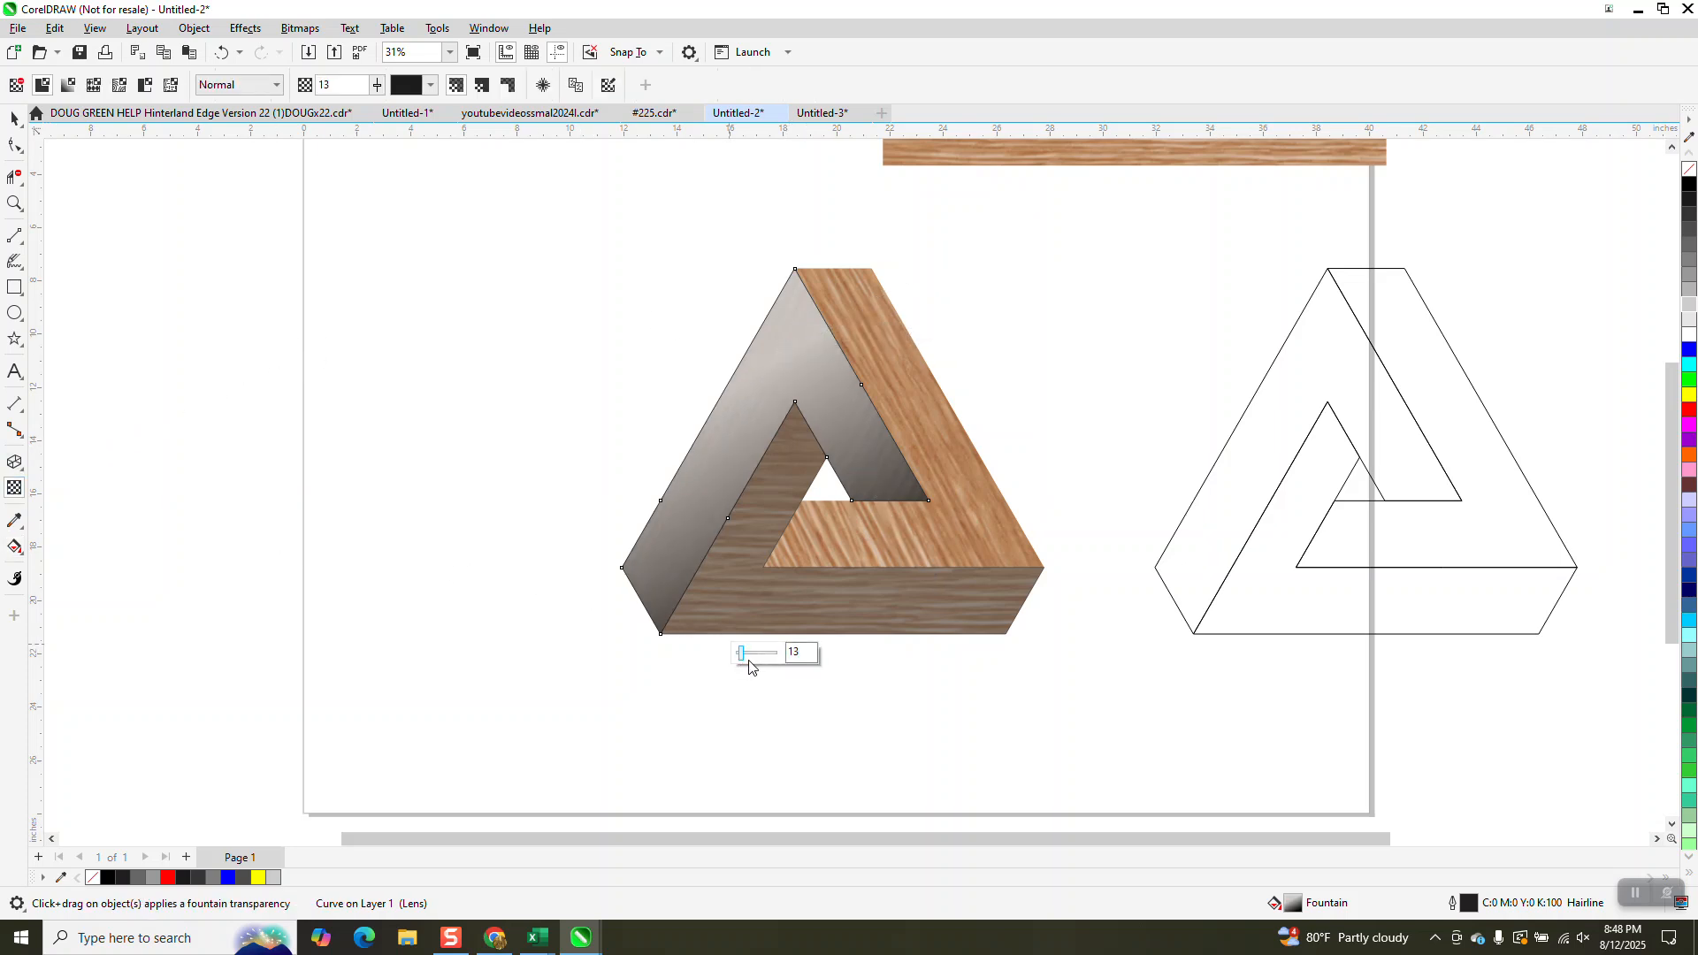
left_click_drag(740, 655, 746, 659)
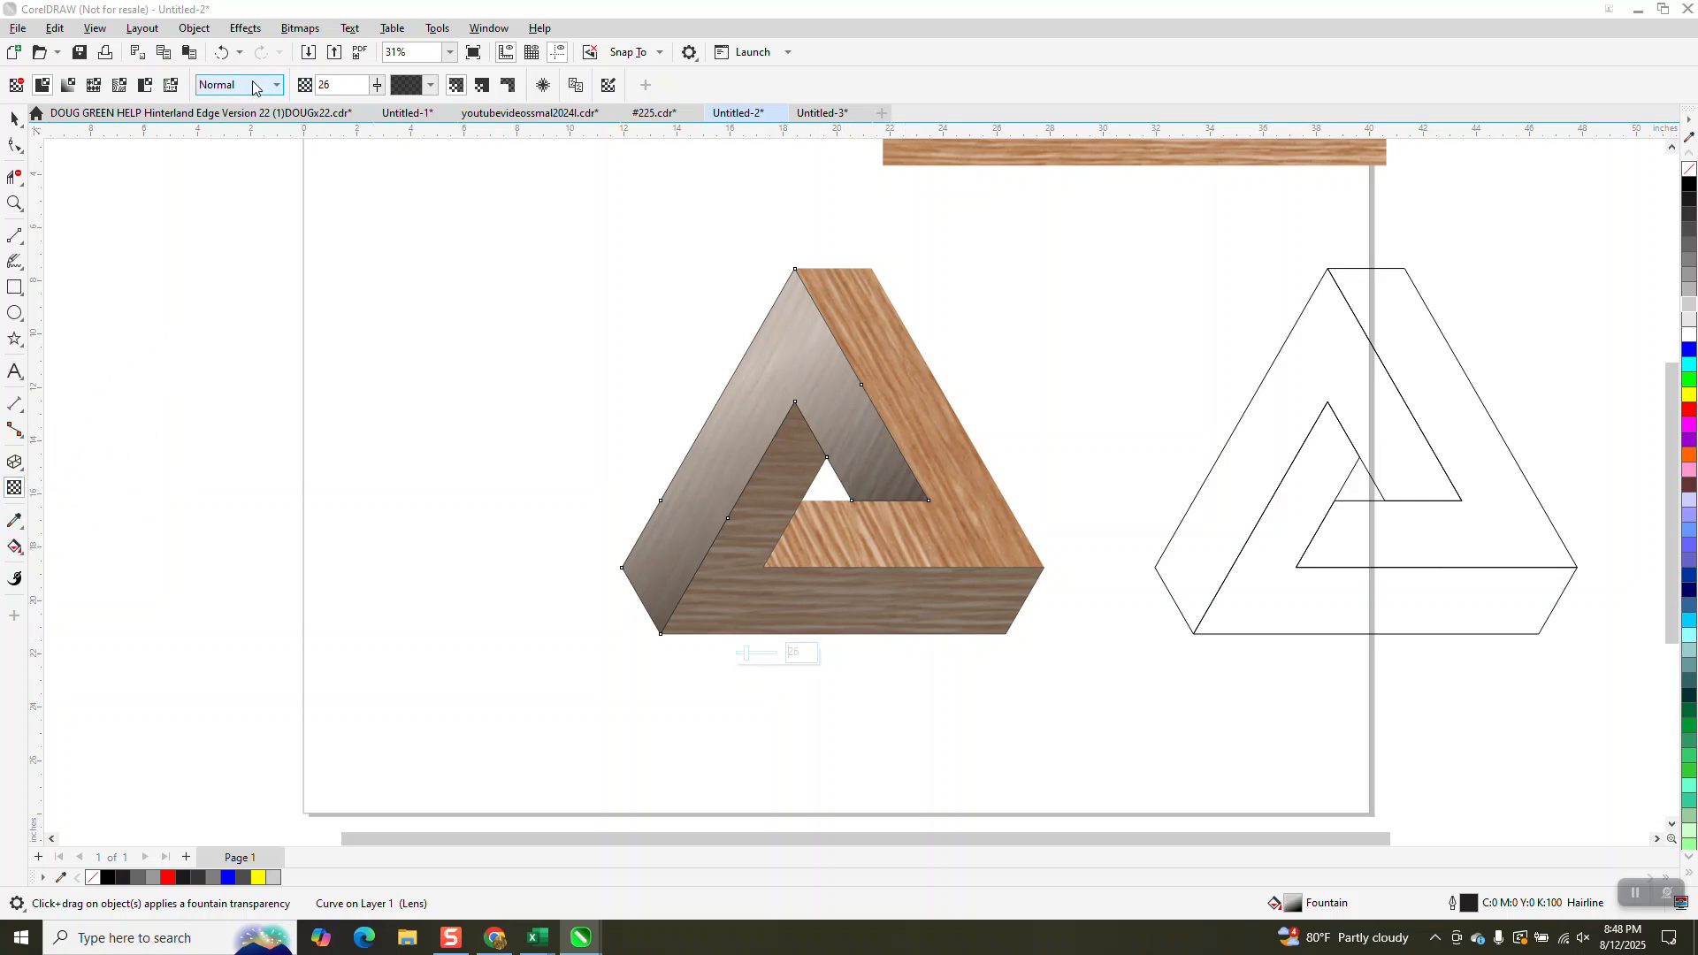
left_click(222, 52)
left_click(224, 53)
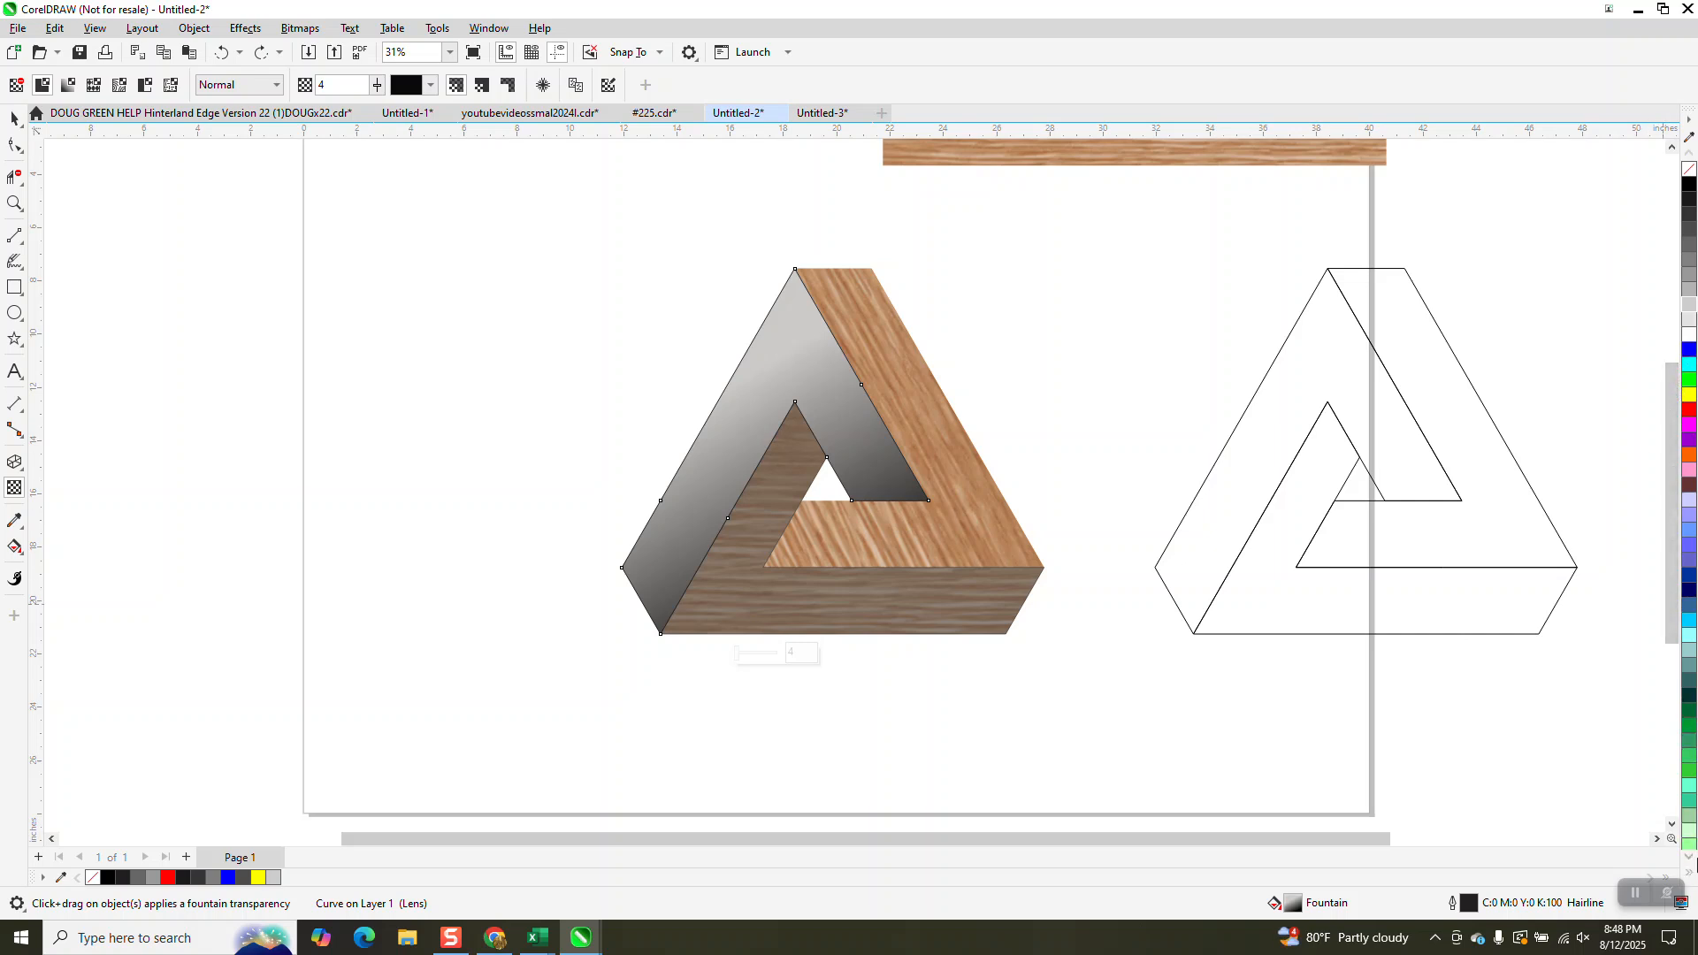
- Change the left shape's gradient start color to sampled brown (#996633) and move its start point up to the shape's outer left edge
left_click_drag(1691, 856, 1690, 861)
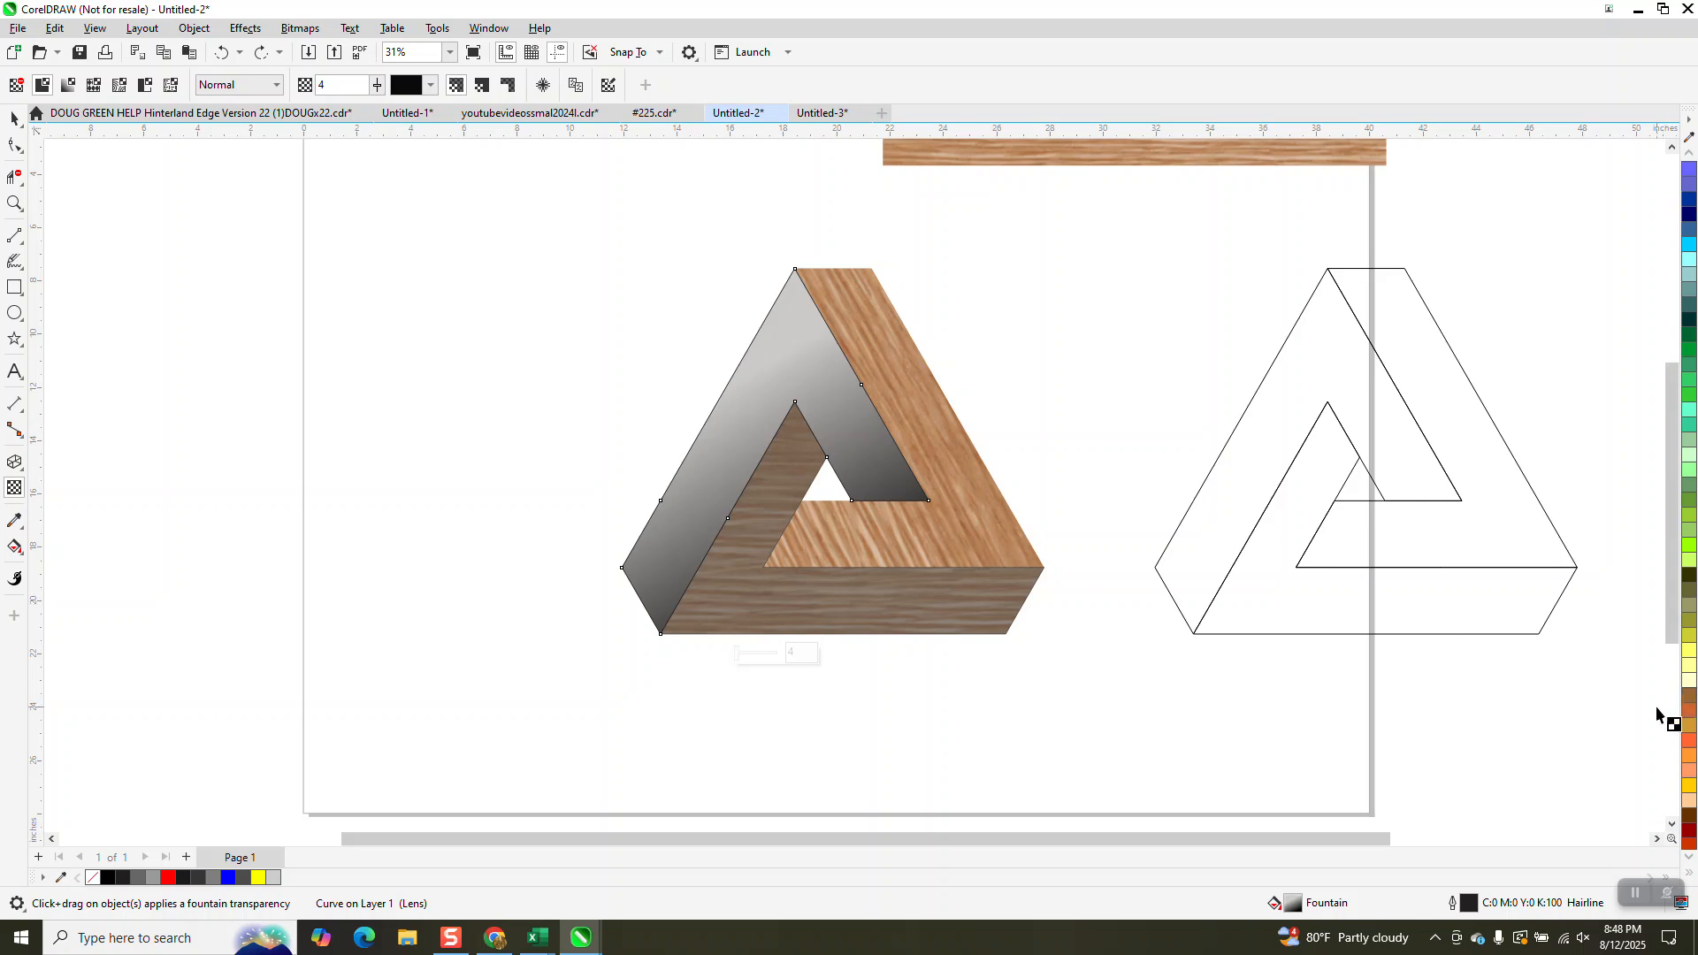
left_click(24, 558)
left_click(705, 411)
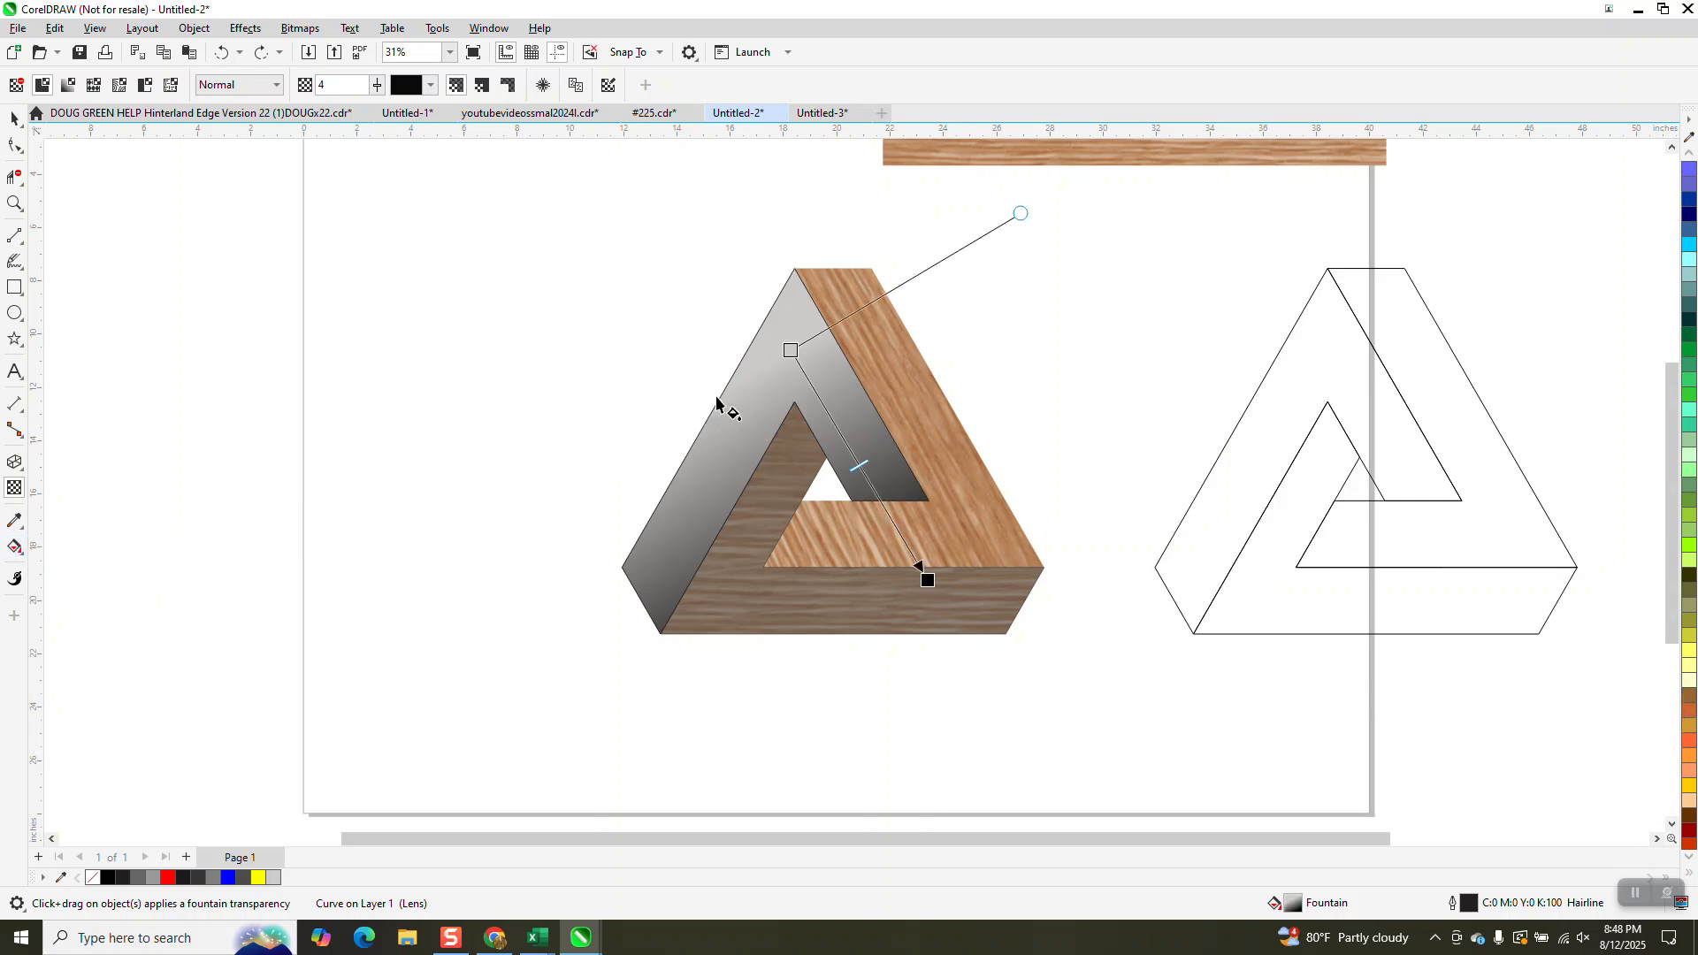
key("g")
left_click(793, 349)
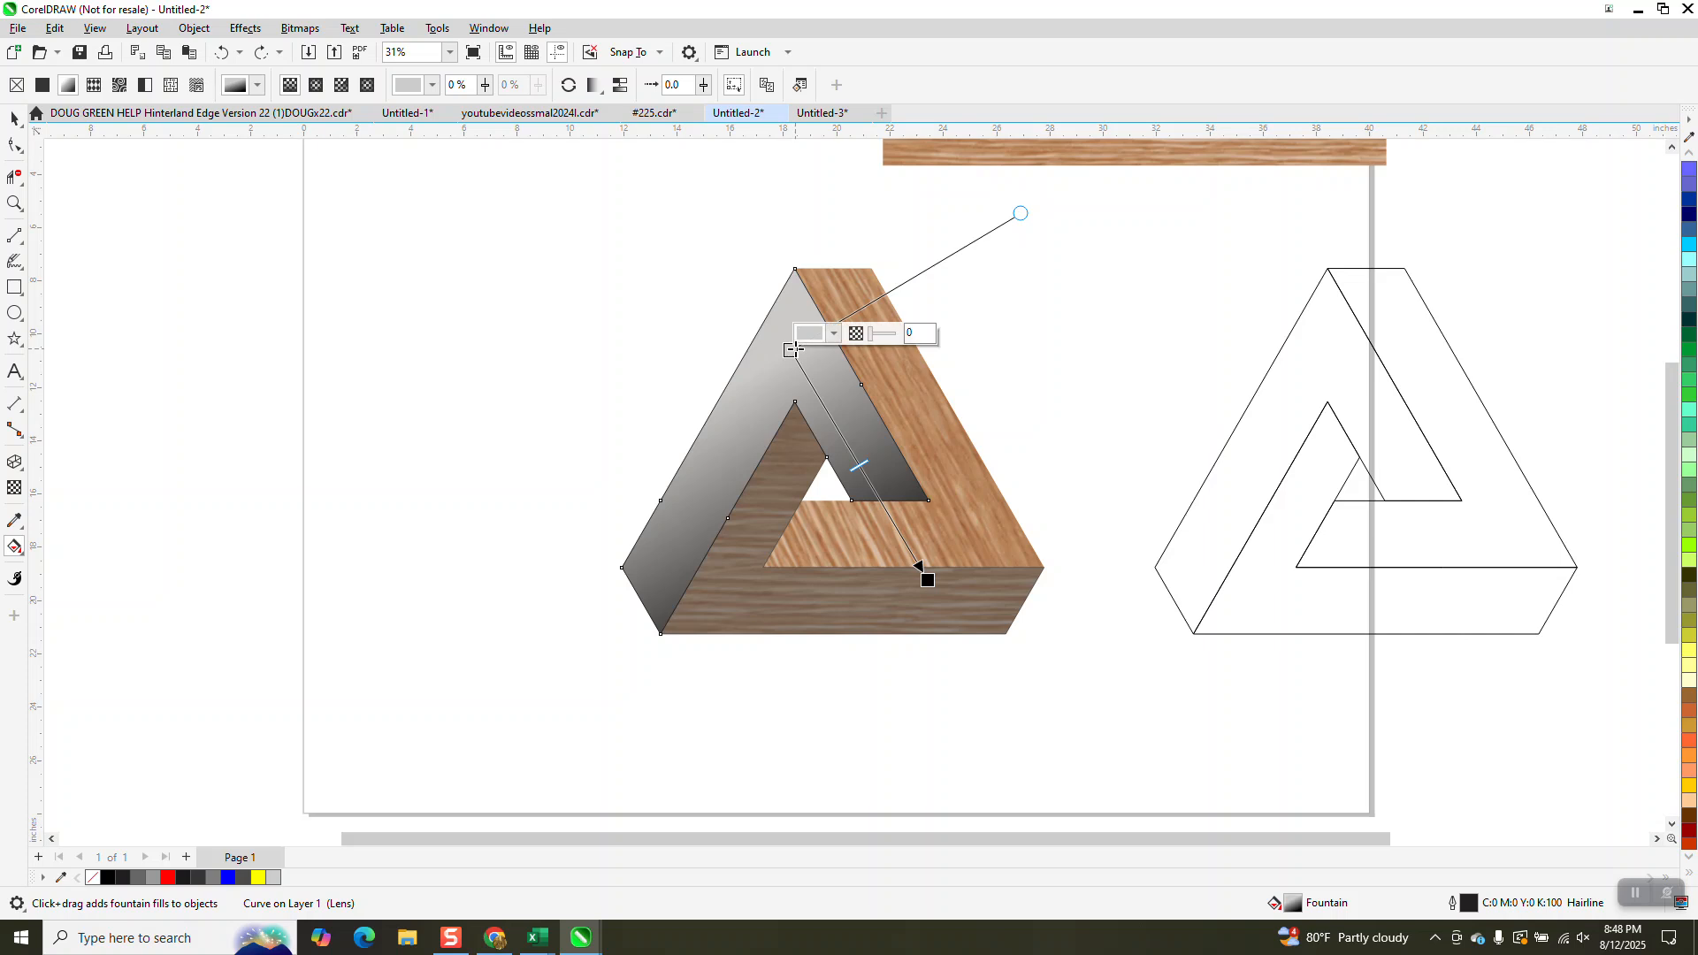
left_click(834, 333)
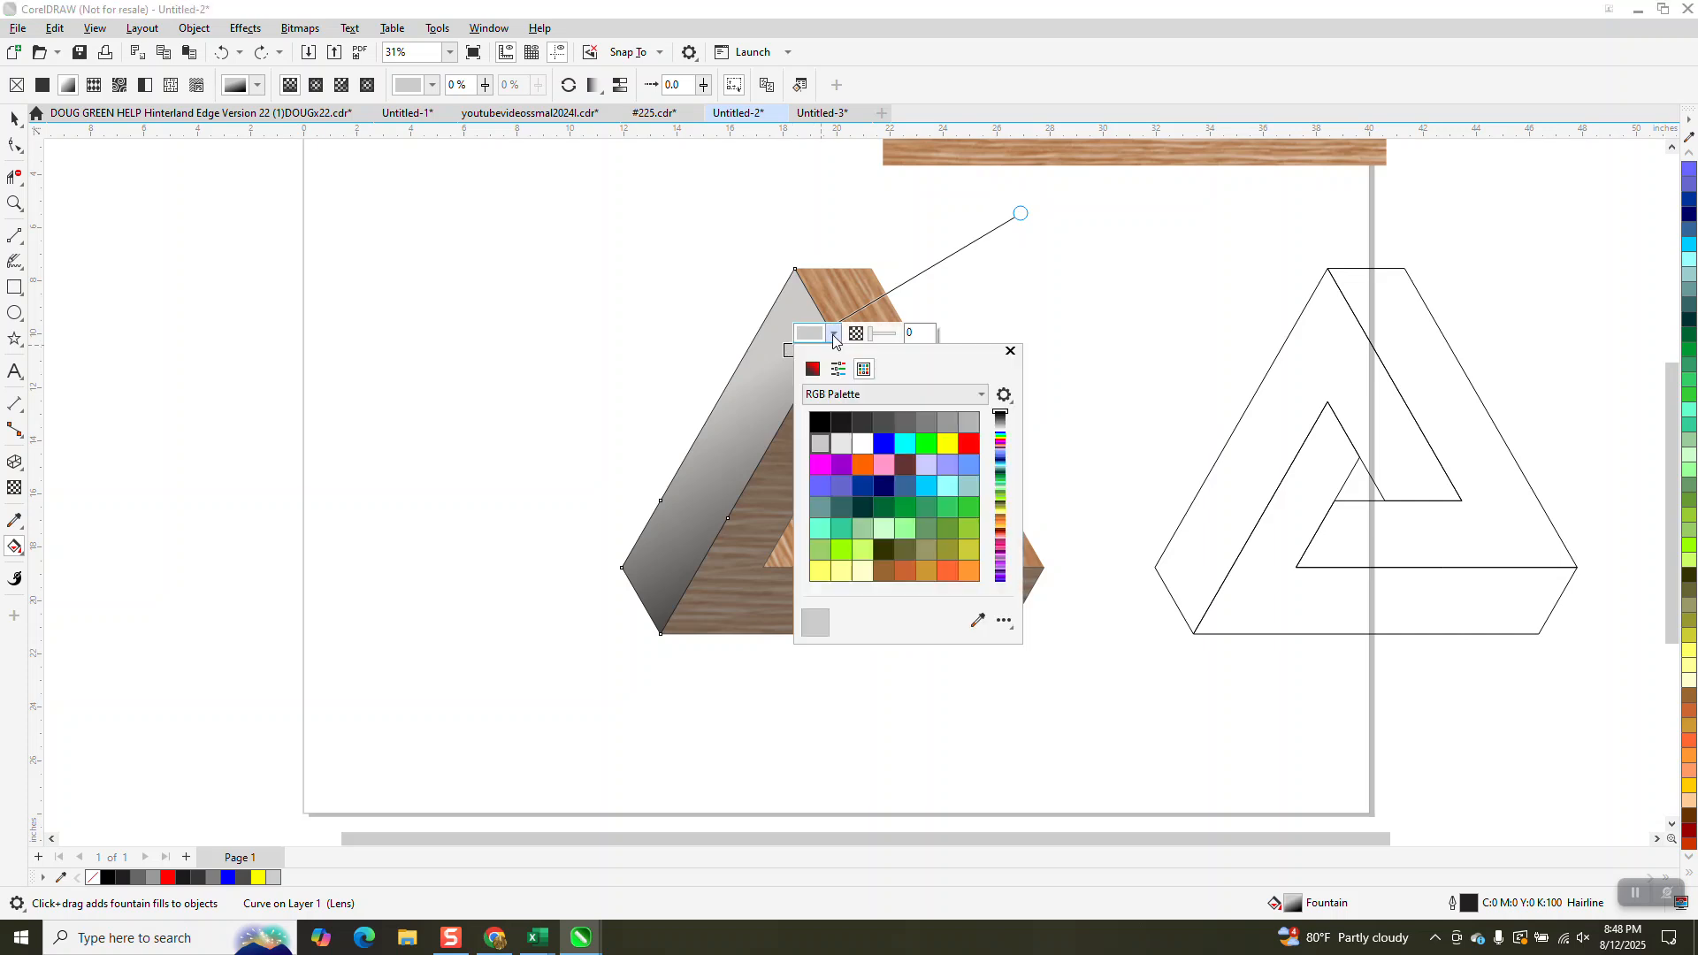
left_click(977, 622)
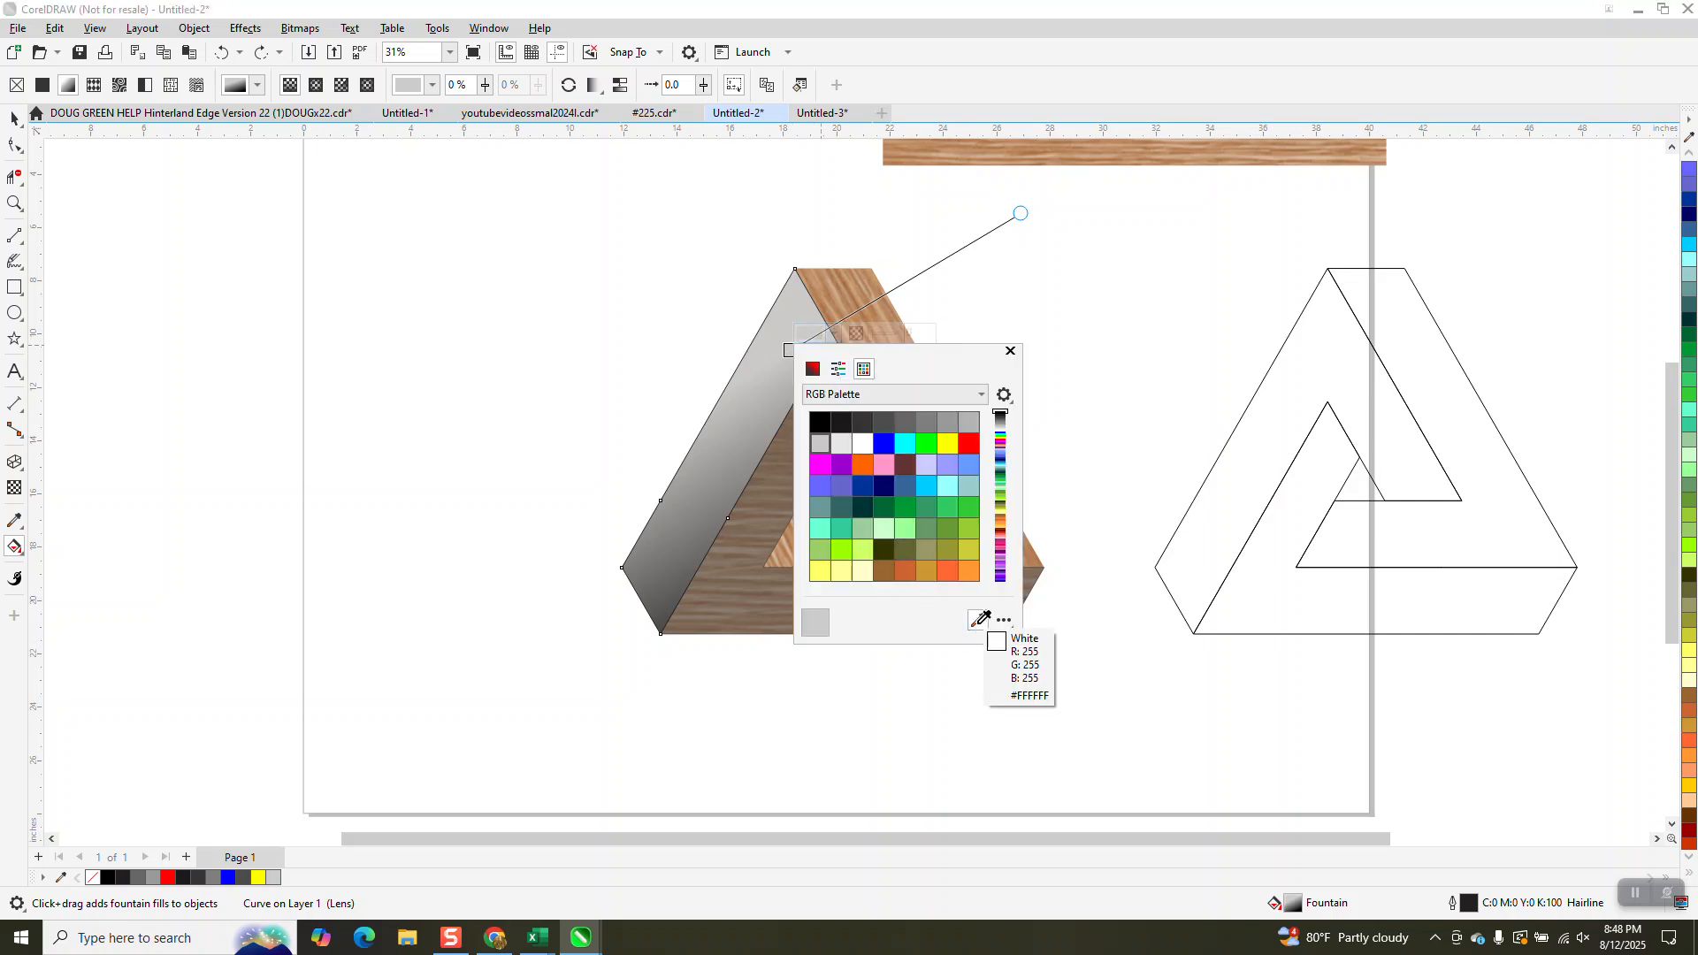
left_click(903, 599)
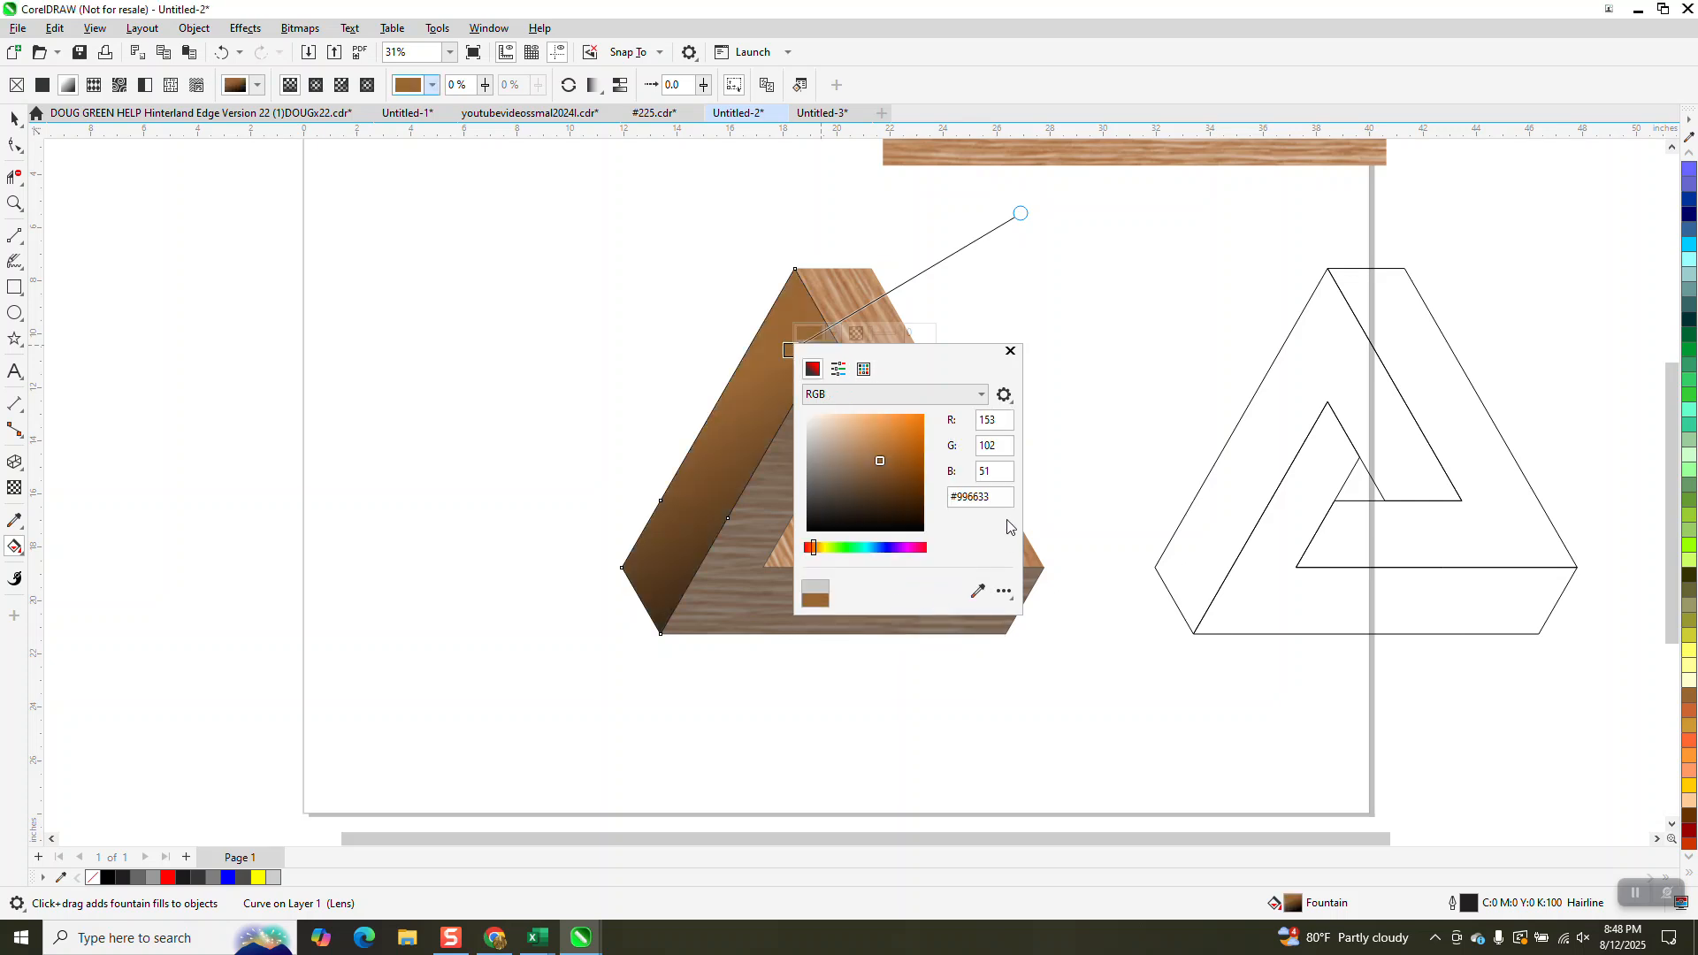
left_click(1011, 352)
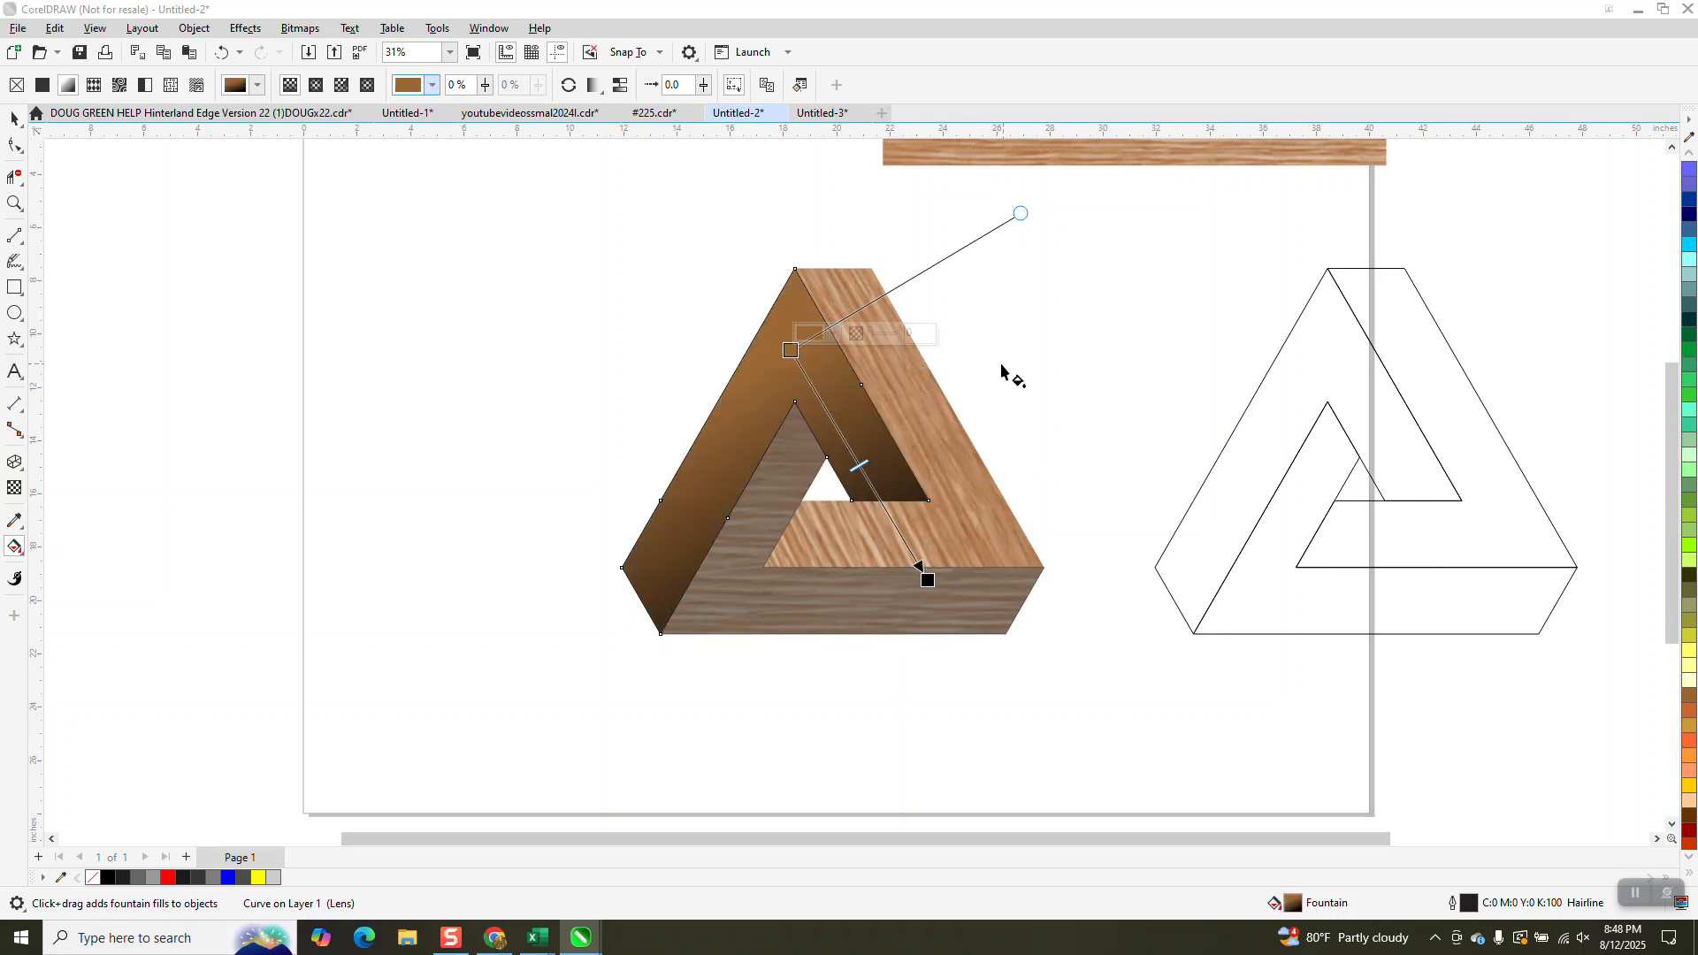
left_click_drag(786, 351, 771, 316)
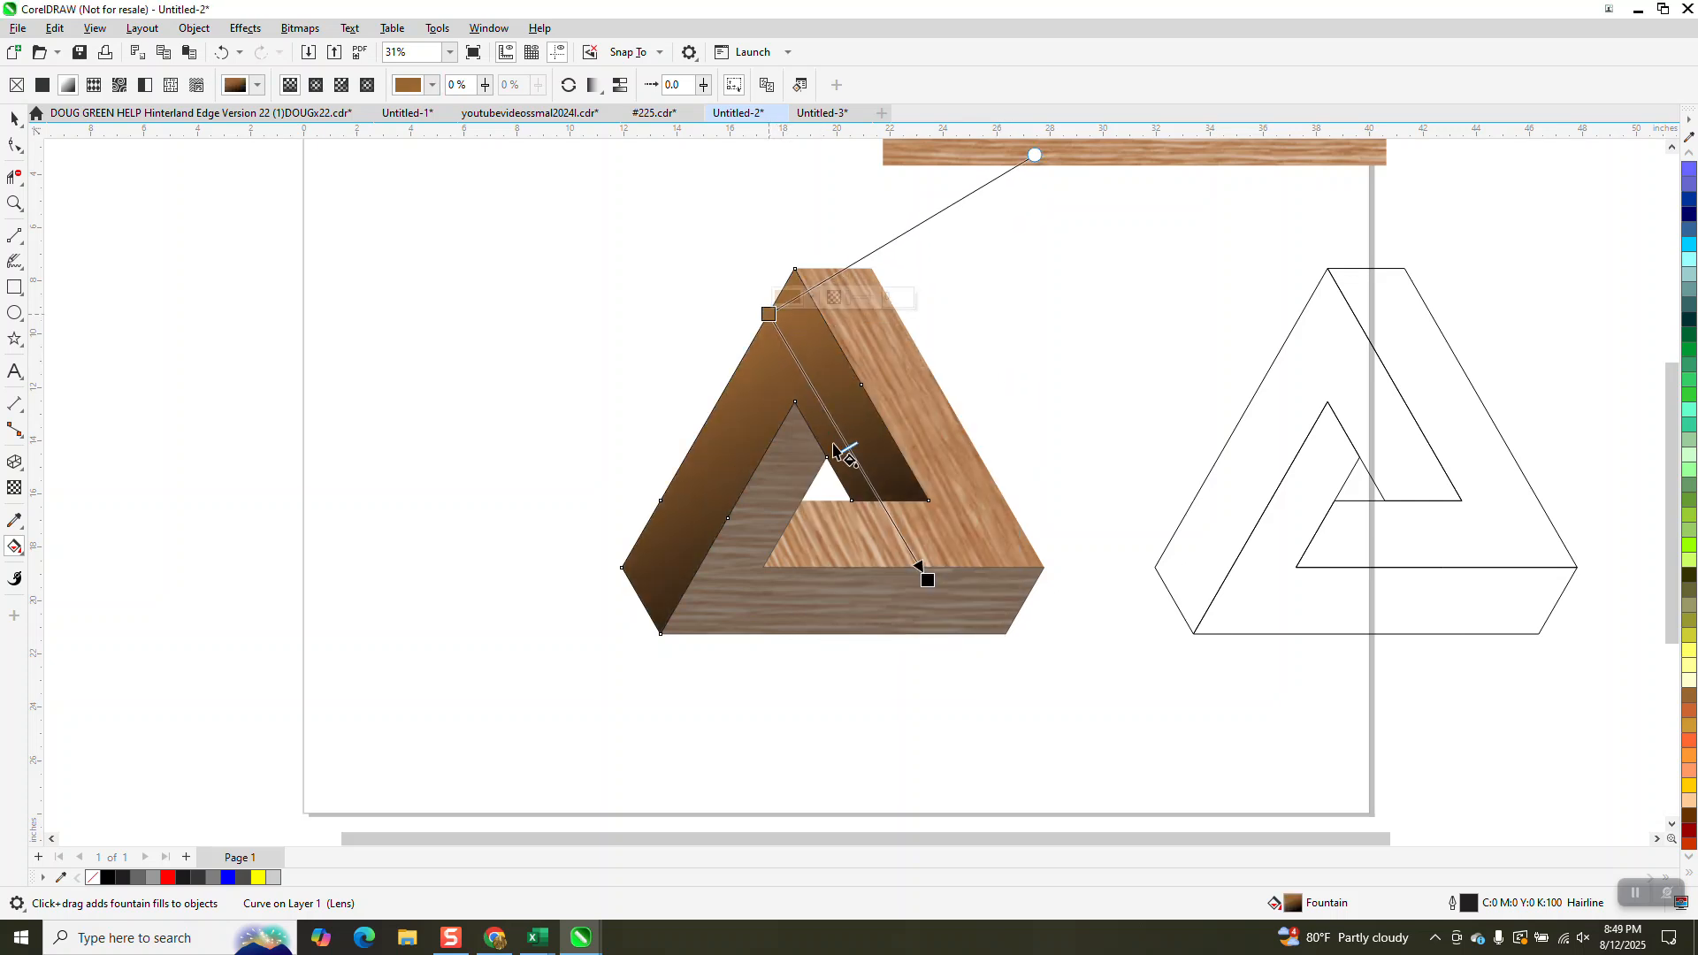
- Shorten the left shape's fountain fill by moving its black end point up near the inner corner, and apply a uniform transparency of 34
left_click_drag(927, 580, 902, 527)
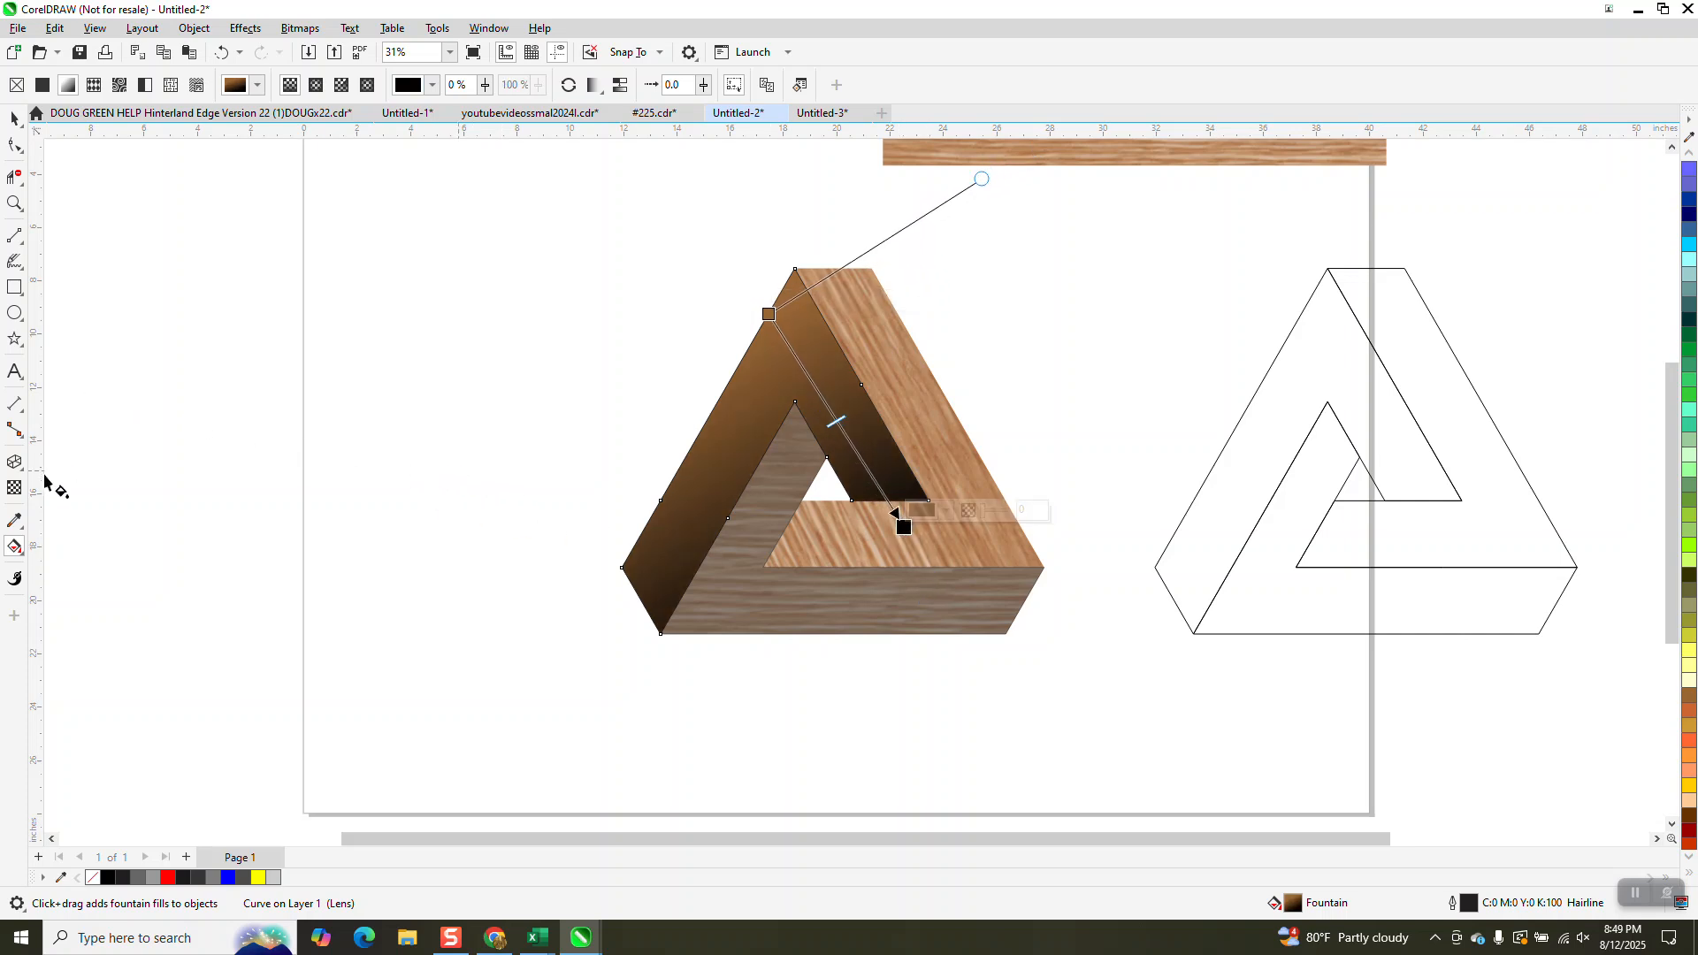
left_click(14, 461)
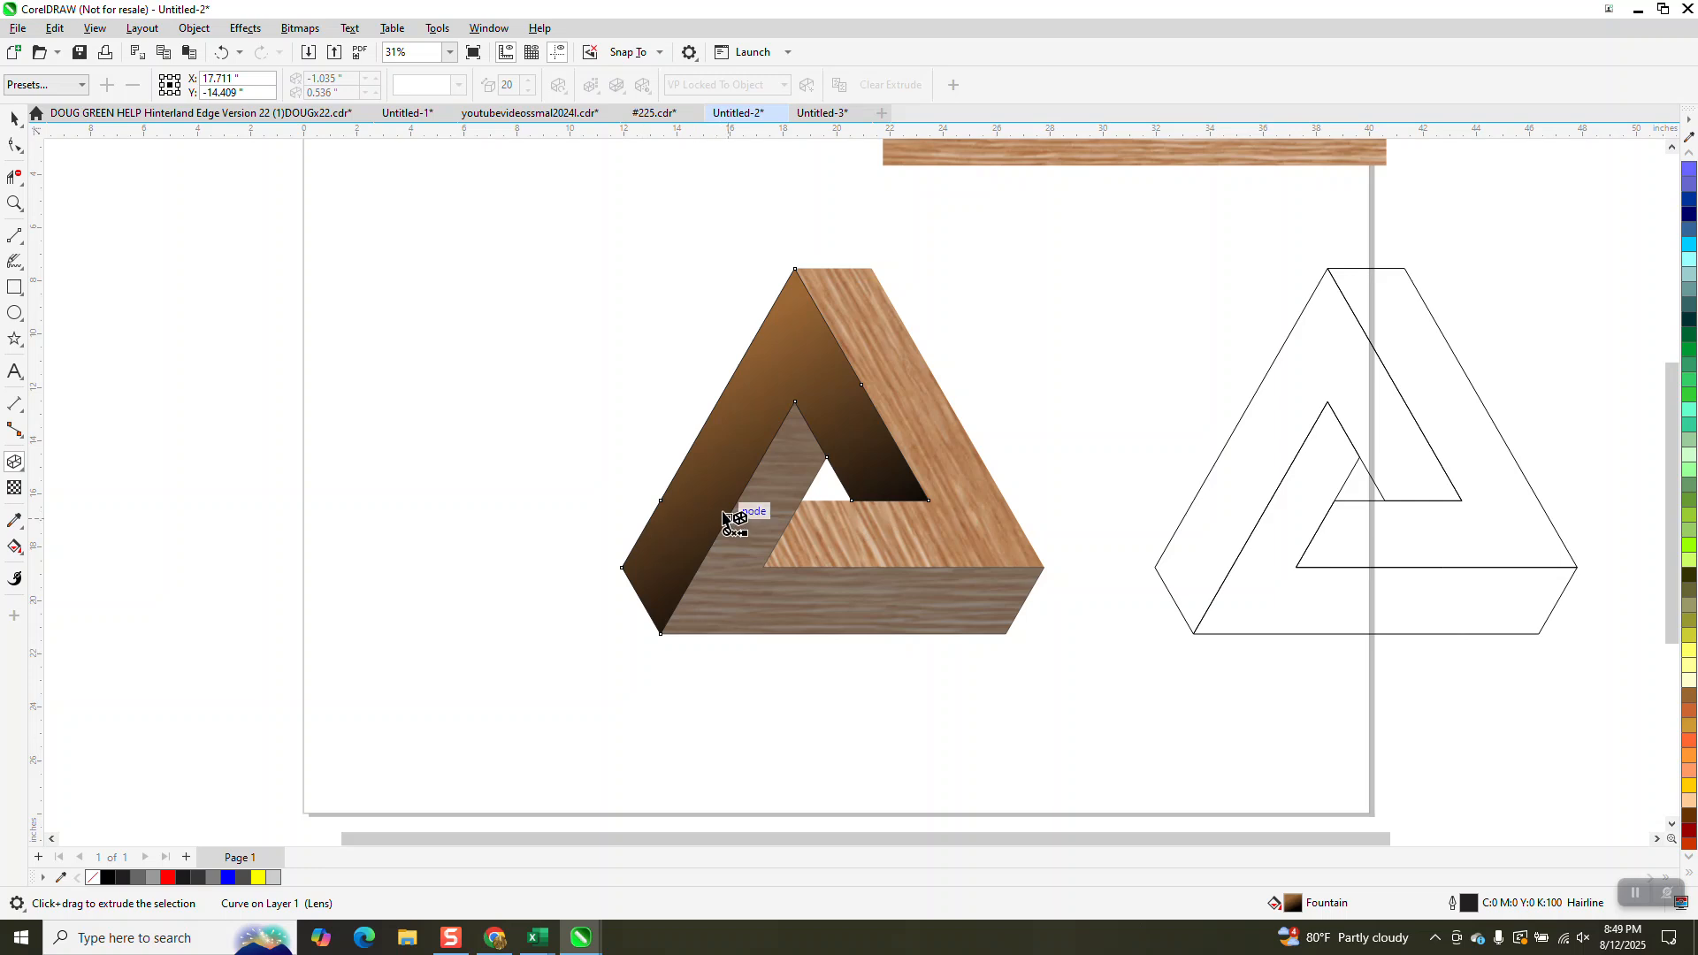
left_click(14, 488)
left_click_drag(736, 657, 750, 659)
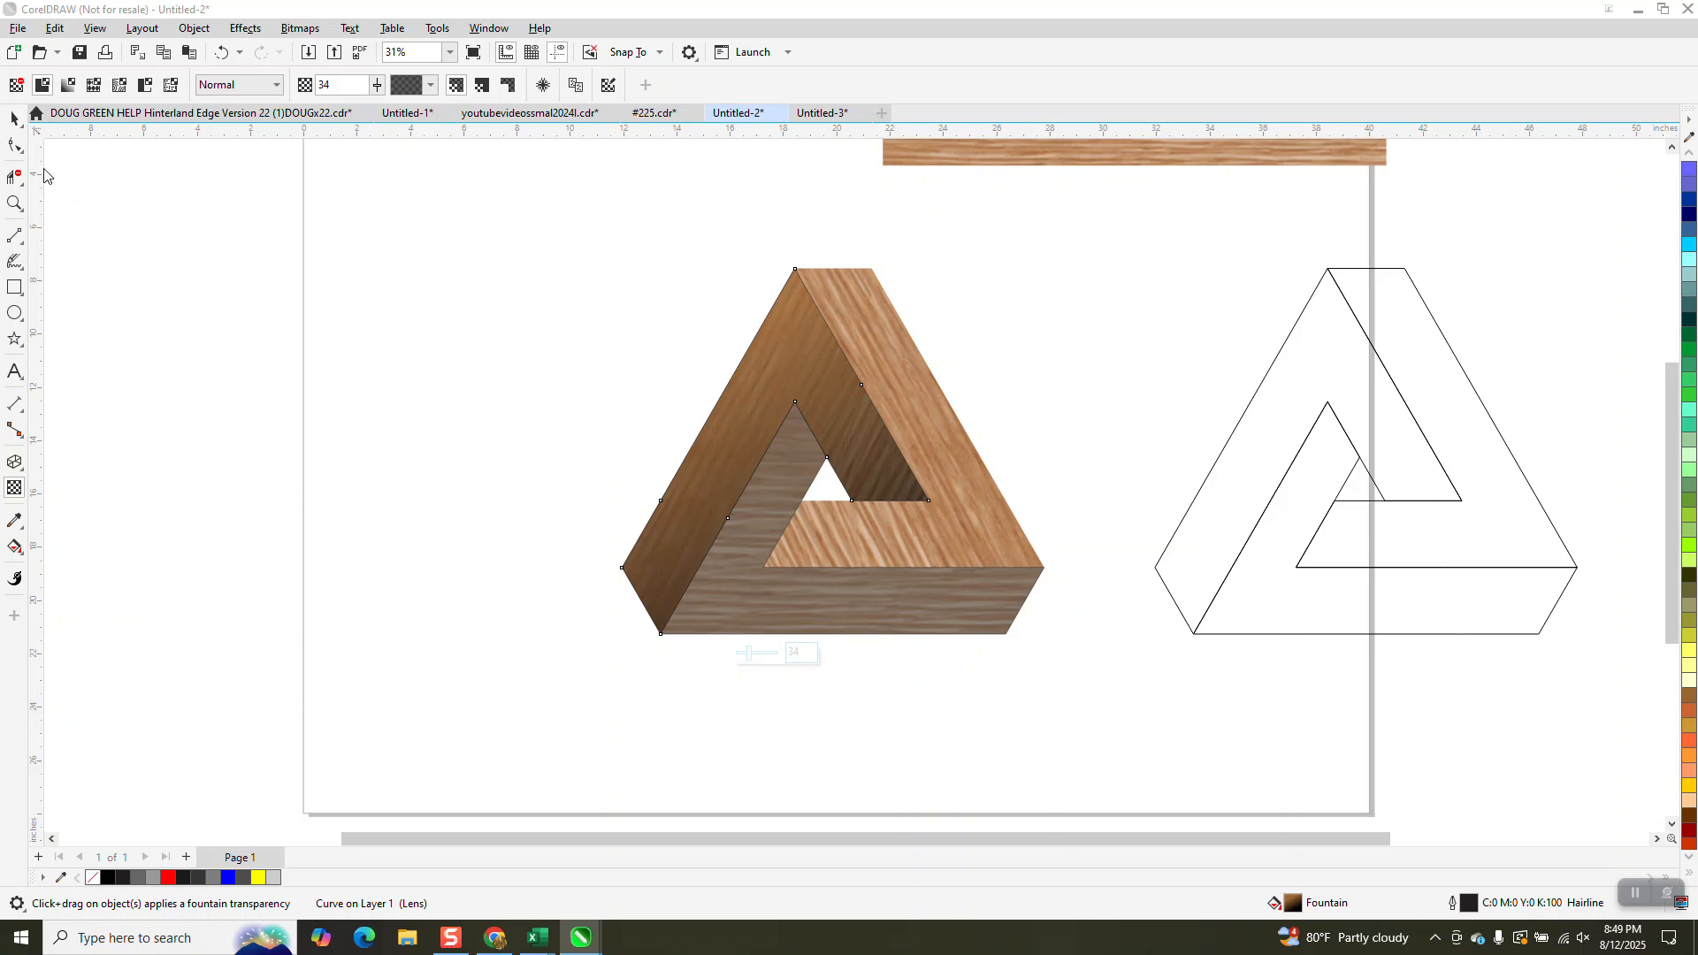
- Remove the outlines from all the objects that make up the wood-grain triangle
left_click(14, 117)
left_click_drag(603, 215, 1141, 742)
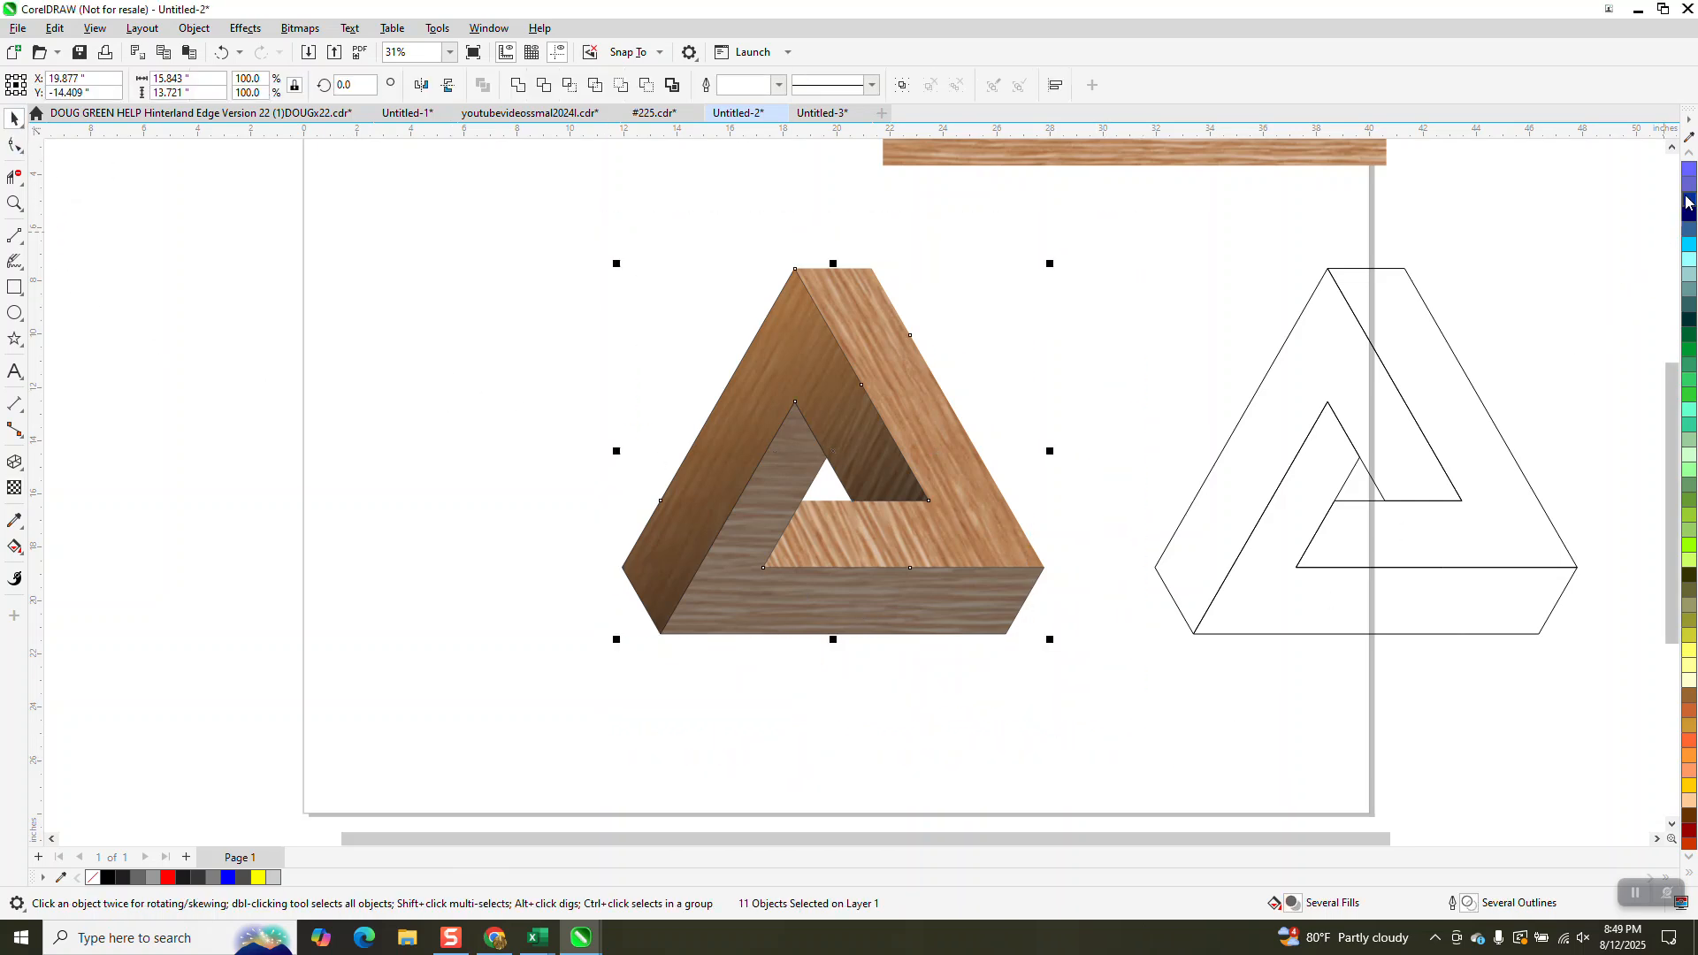
scroll(1689, 168, "up", 10)
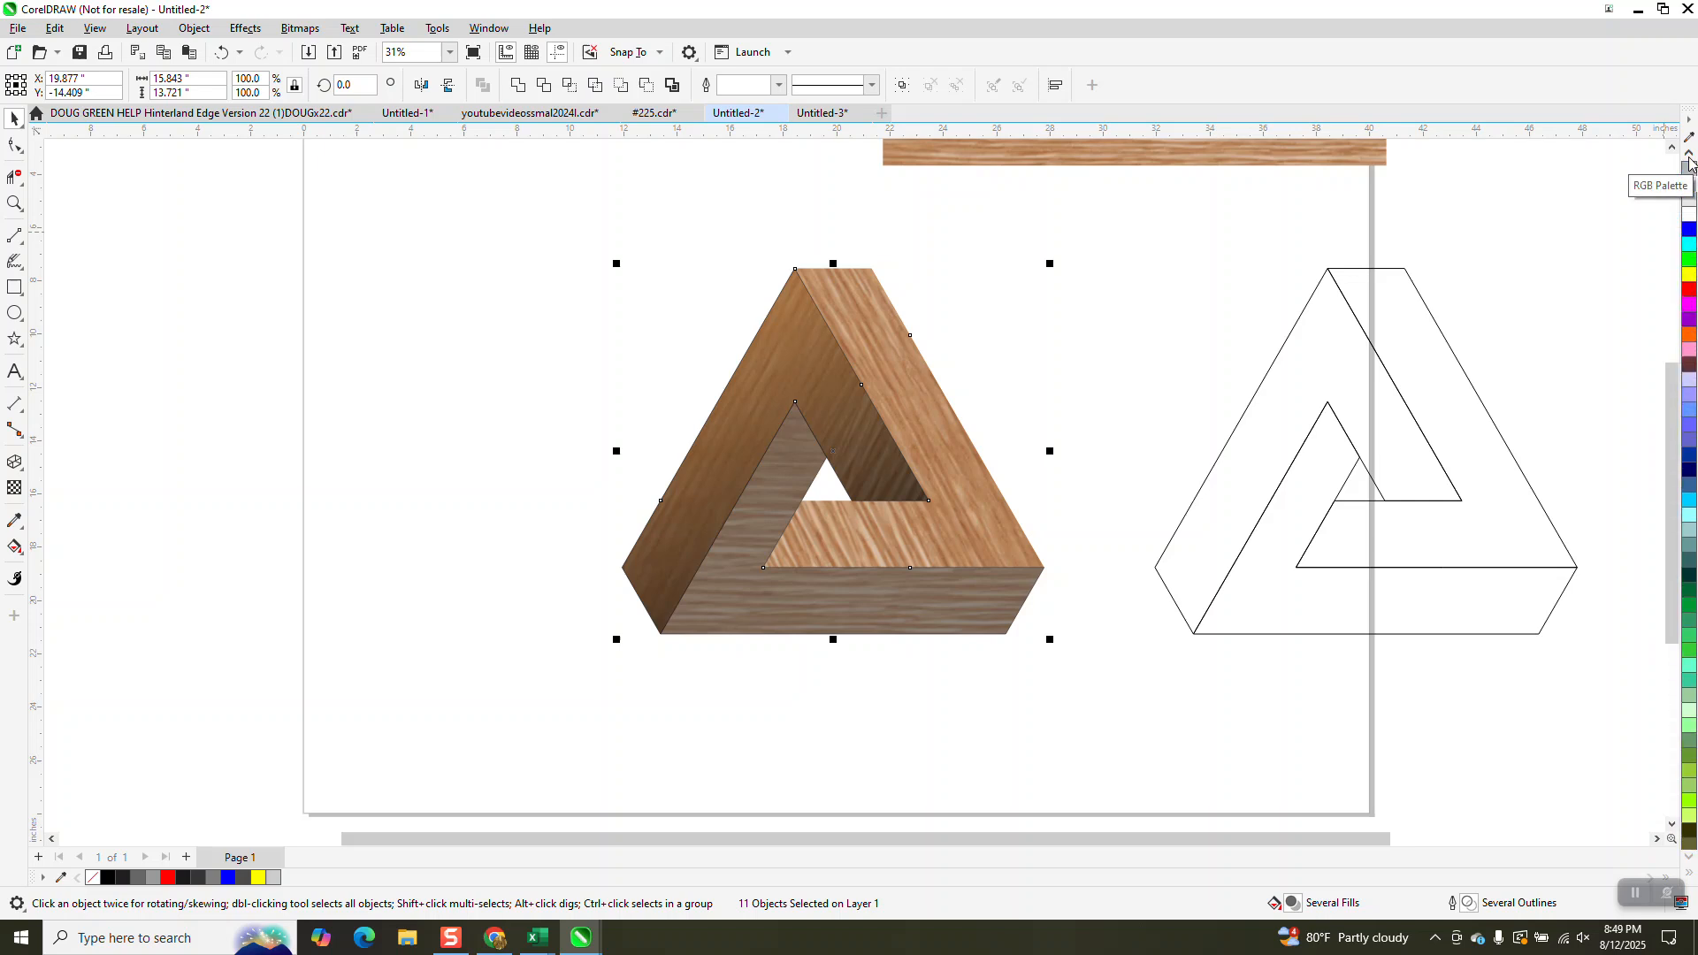
right_click(1687, 172)
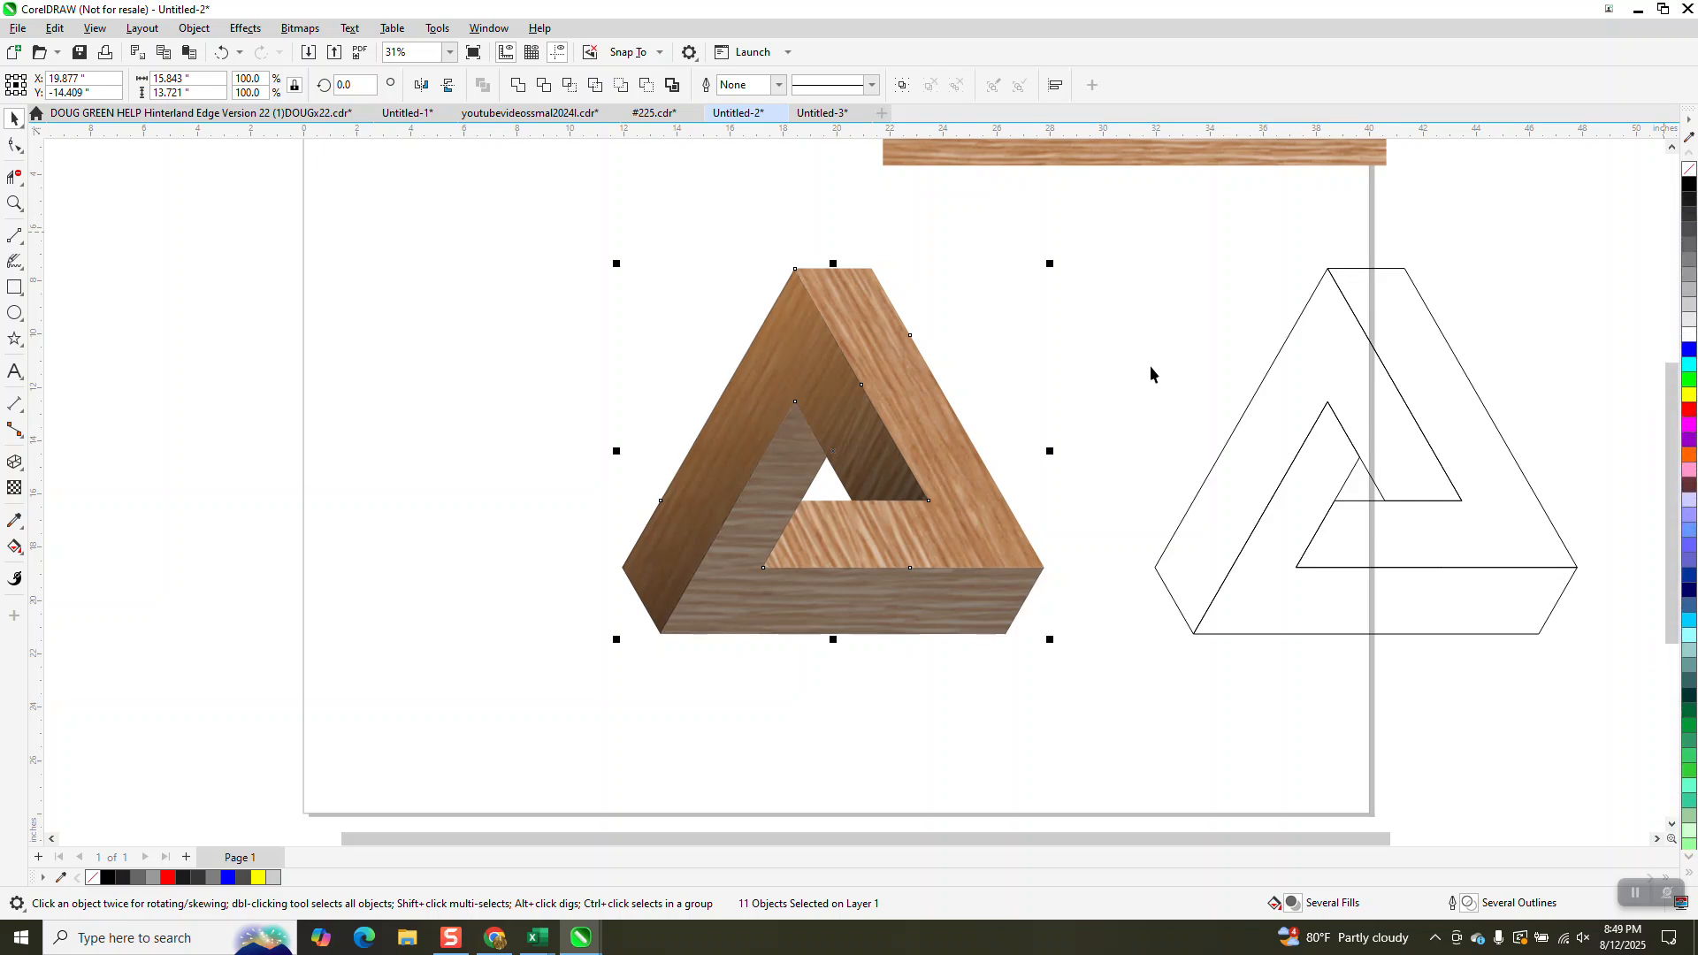
- Draw a rectangle about 24 by 18.4 inches around the wood-grain triangle and fill it with black
key("F3")
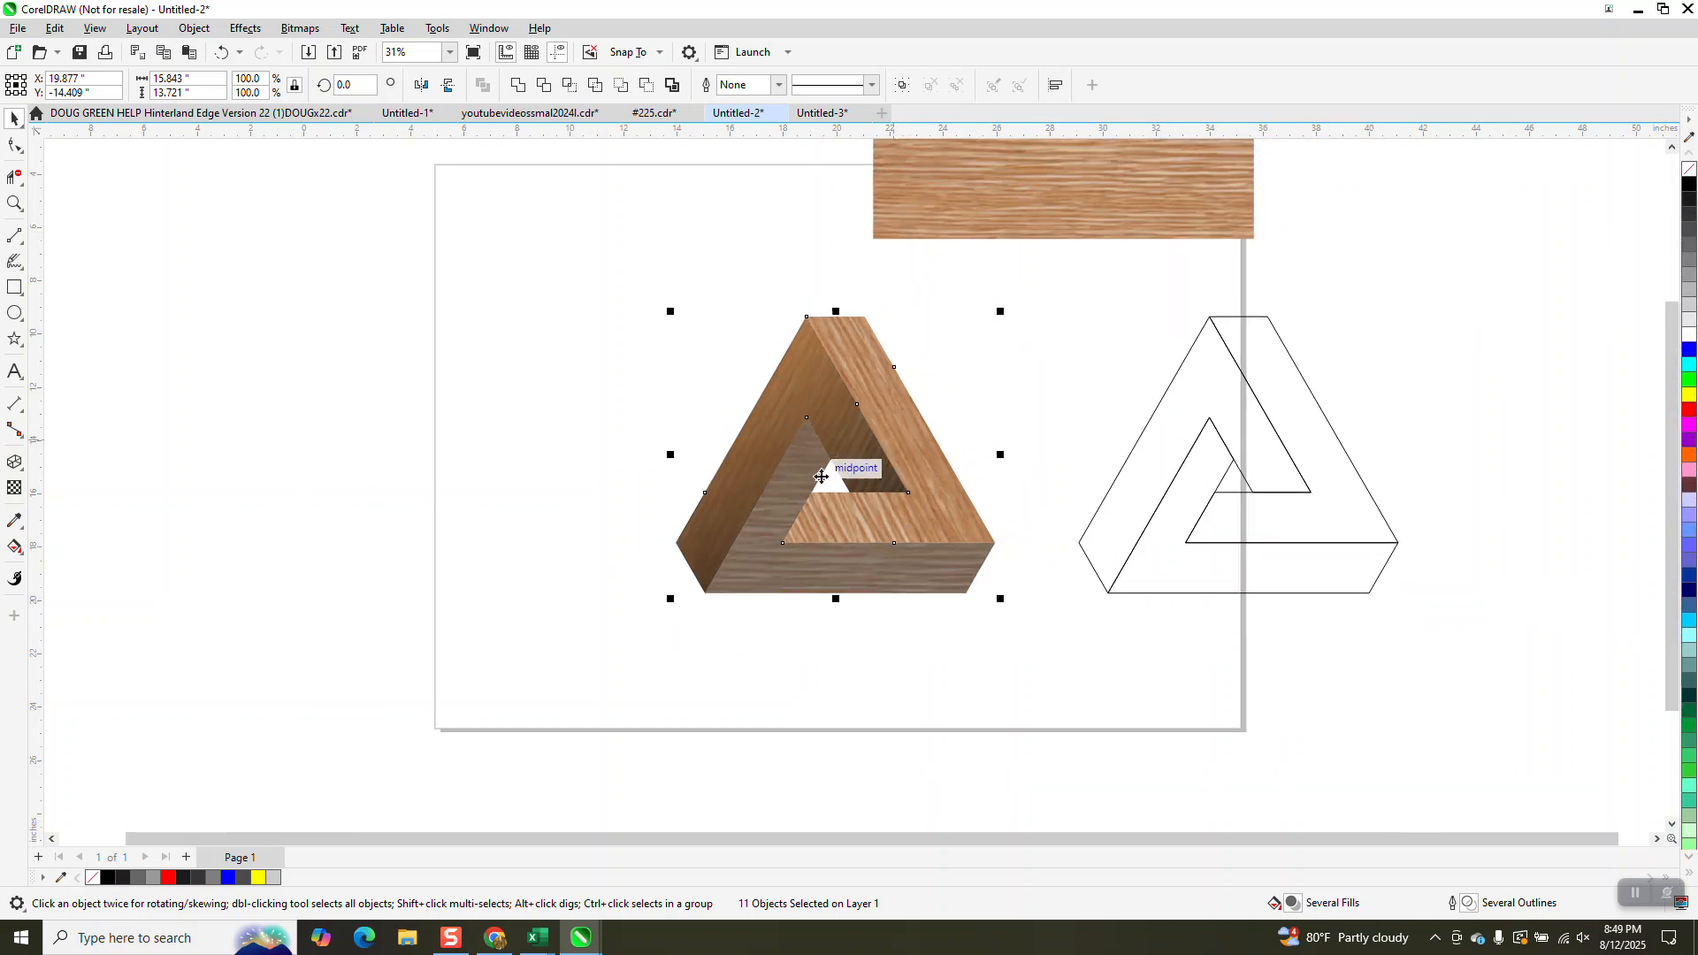
left_click(15, 204)
left_click_drag(708, 322, 1068, 630)
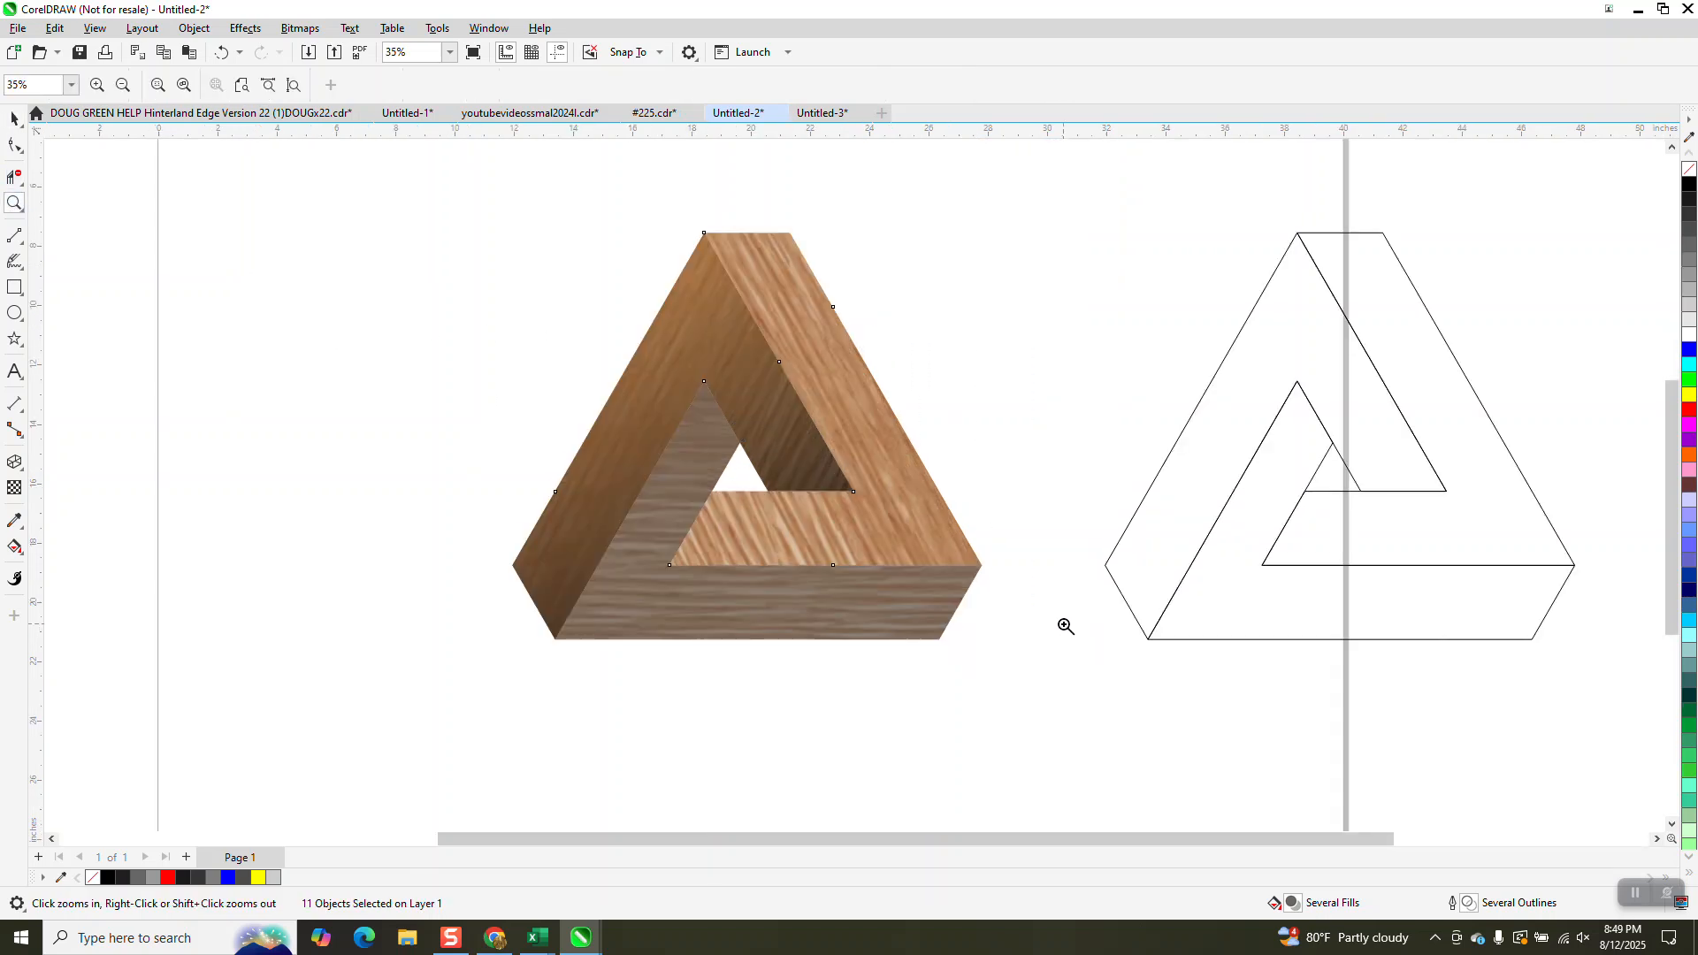
scroll(871, 510, "down", 1)
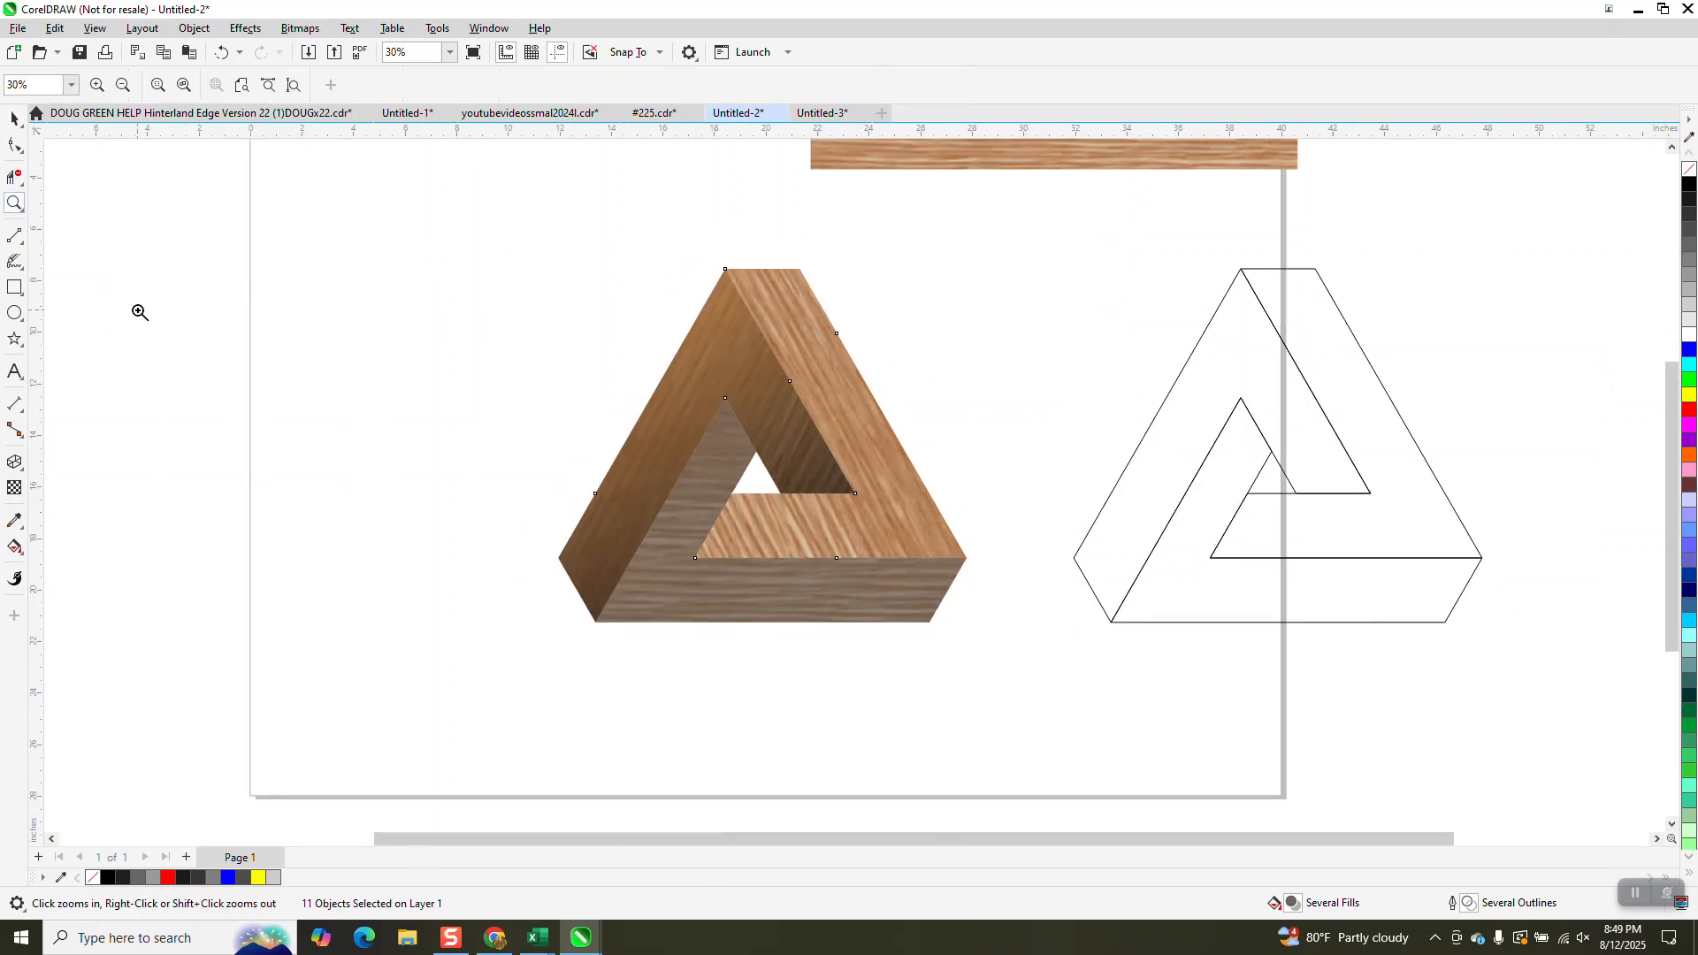
left_click(14, 286)
left_click_drag(438, 220, 1057, 695)
left_click(1689, 183)
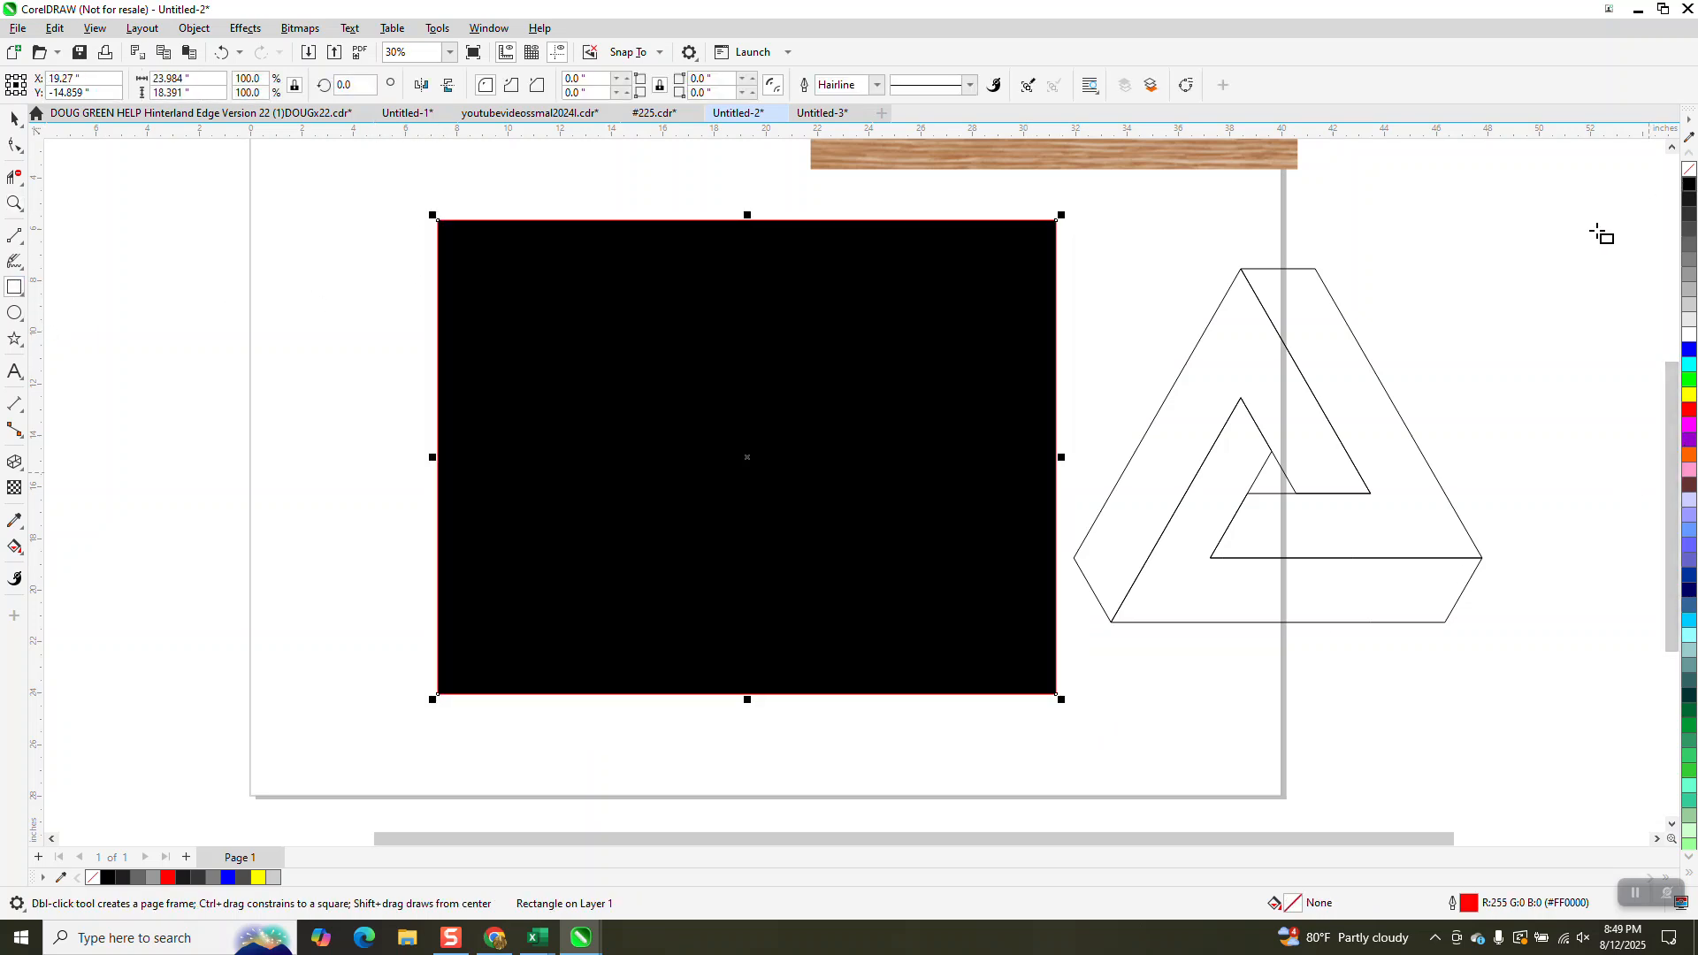
- Send the black rectangle behind the wood-grain triangle as a backdrop and inspect the triangle up close
left_click(194, 28)
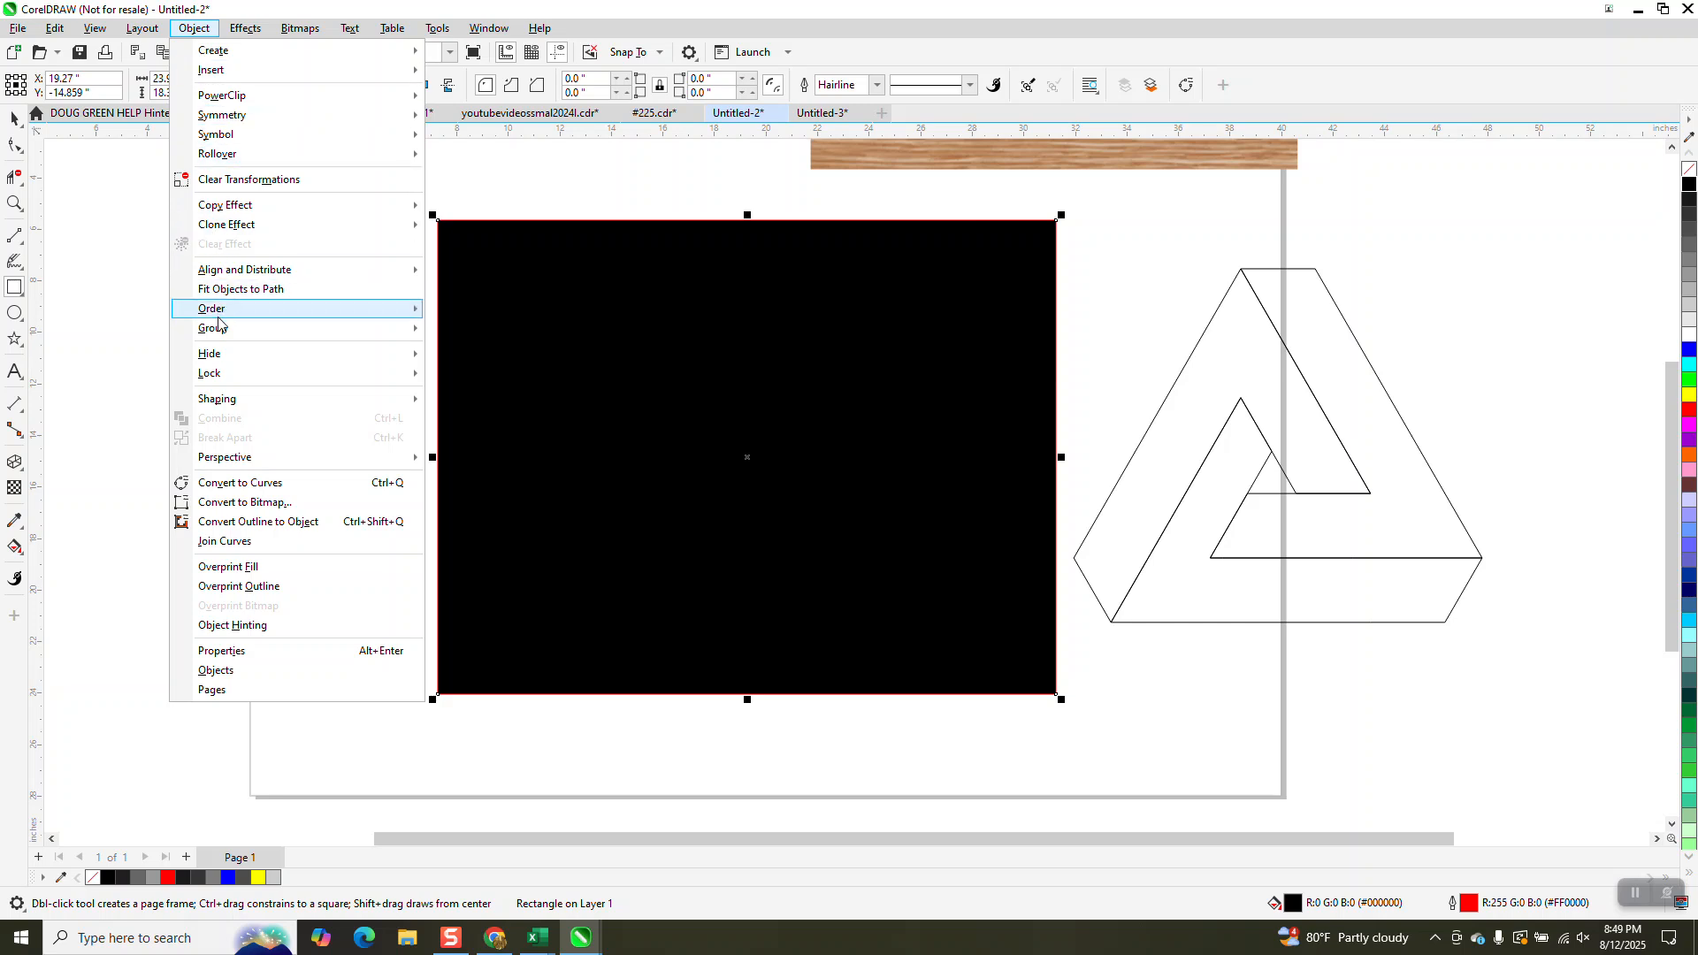
mouse_move(223, 311)
left_click(457, 334)
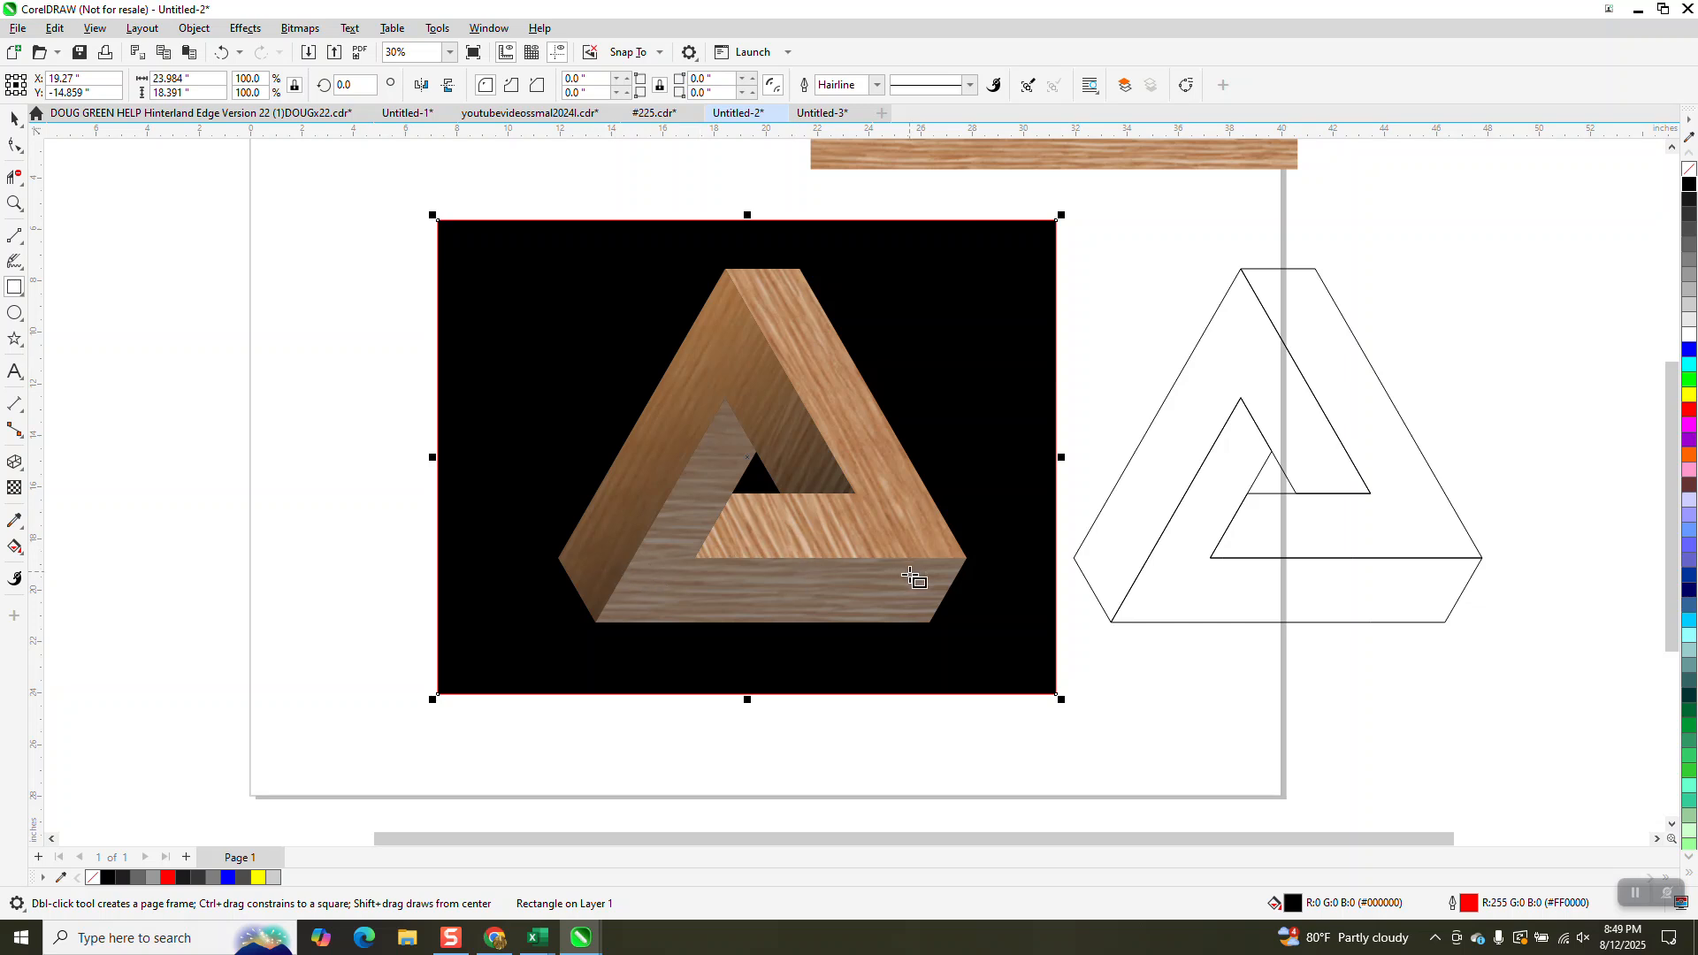
scroll(1129, 593, "down", 1)
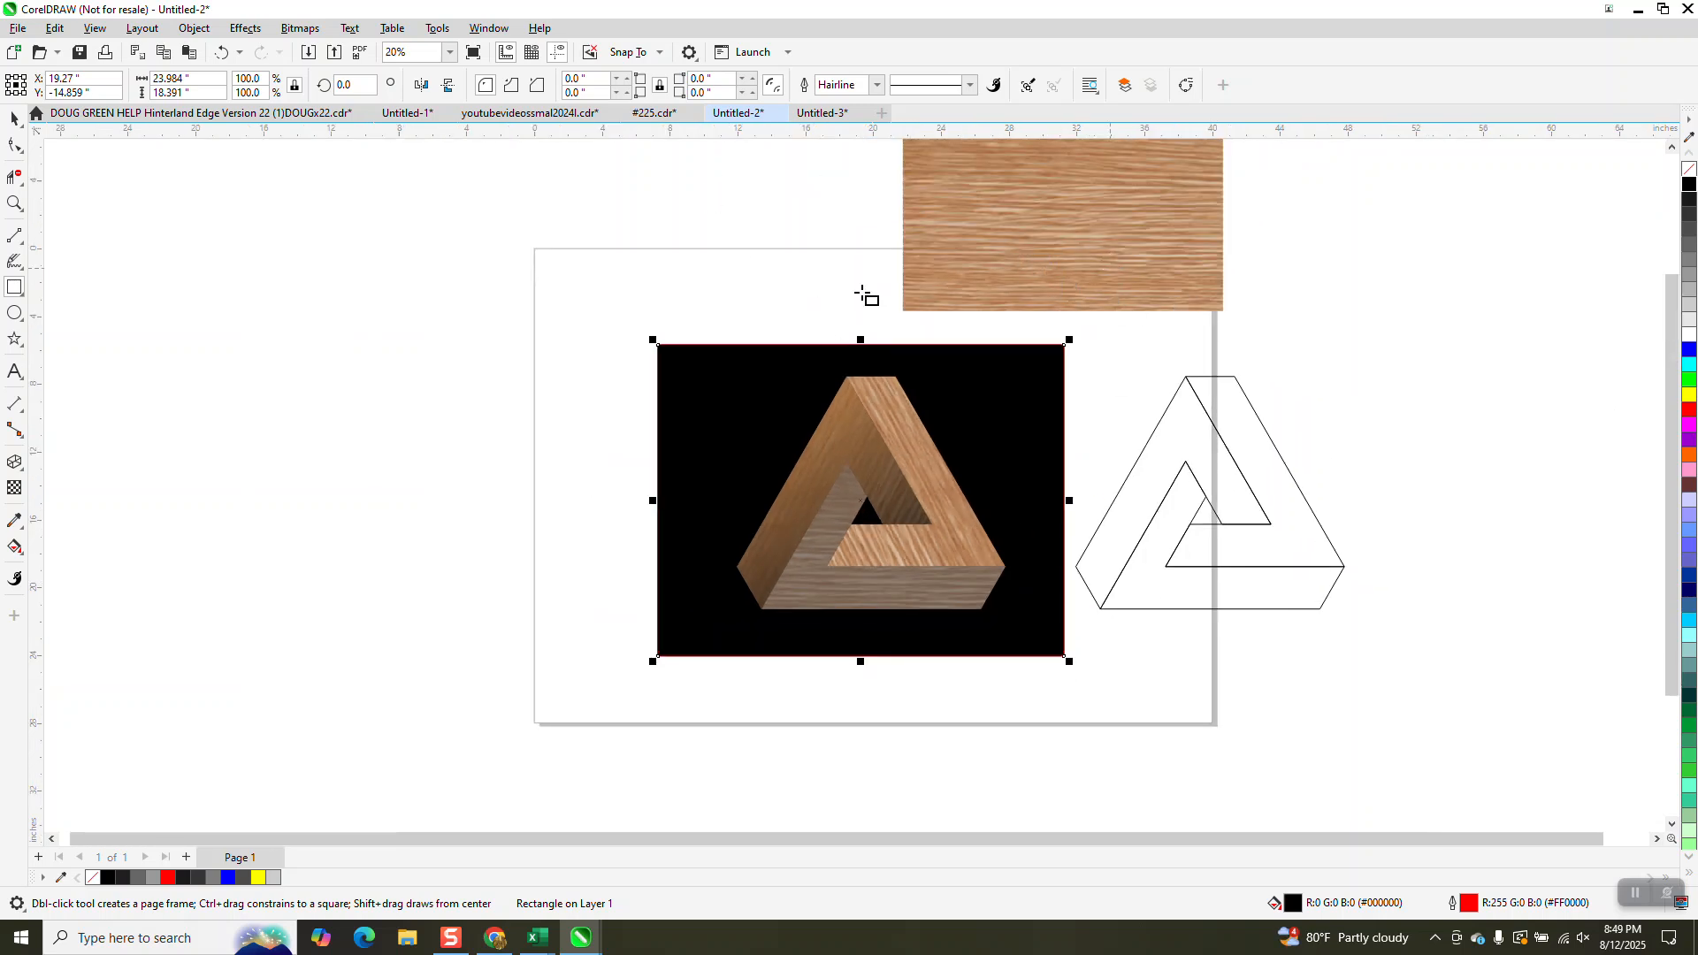
left_click(14, 203)
left_click_drag(701, 366, 1028, 657)
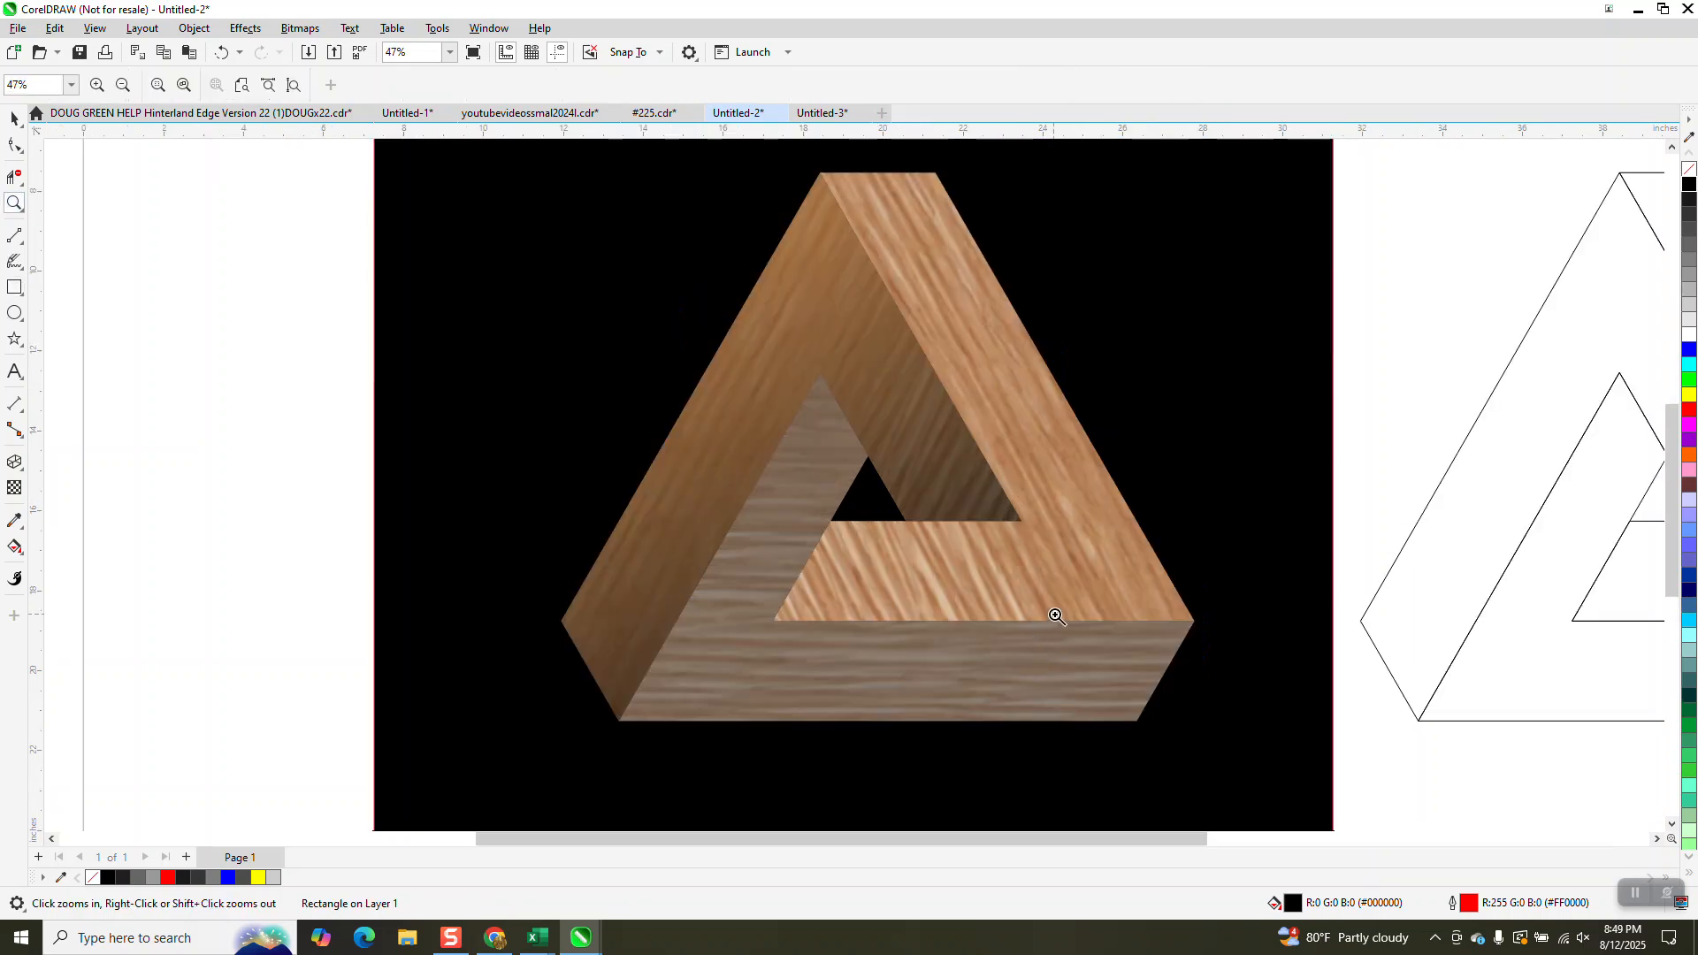